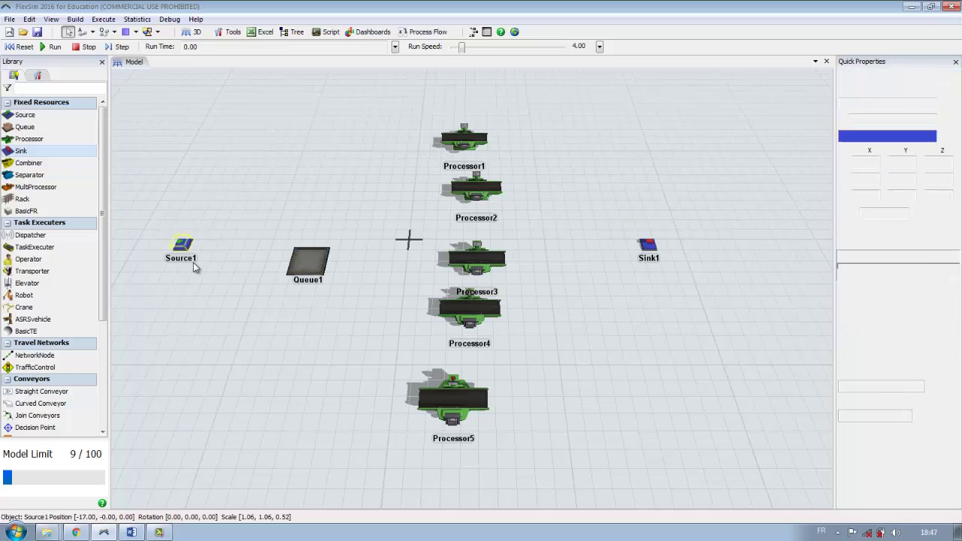
Move Source1 level with Queue1, and align Processor1 to Processor4 in a straight column above Processor5.
{"action": "left_click_drag", "start_coordinate": [196, 252], "coordinate": [202, 267]}
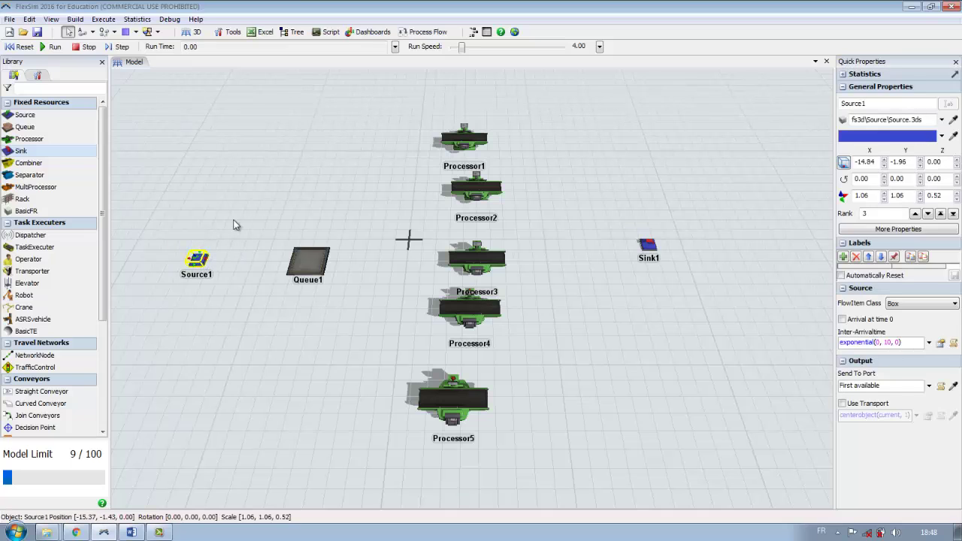
{"action": "left_click", "coordinate": [255, 206]}
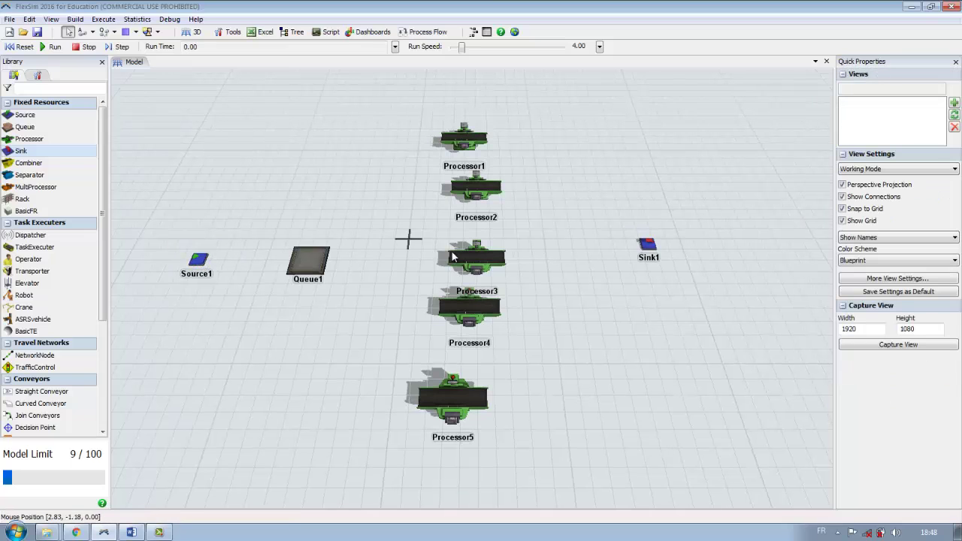
{"action": "left_click", "coordinate": [473, 318]}
{"action": "left_click_drag", "start_coordinate": [472, 318], "coordinate": [455, 331]}
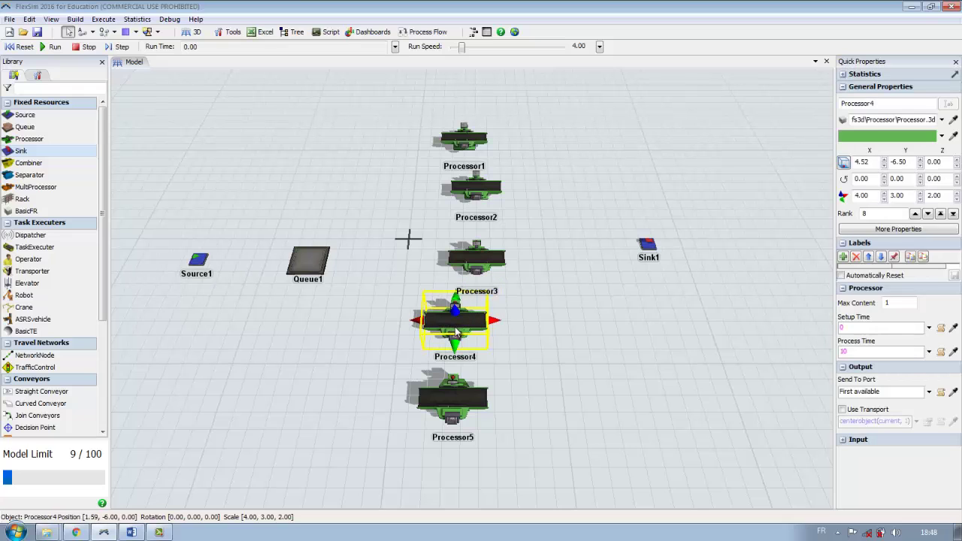
{"action": "left_click", "coordinate": [481, 268]}
{"action": "left_click_drag", "start_coordinate": [475, 267], "coordinate": [455, 262]}
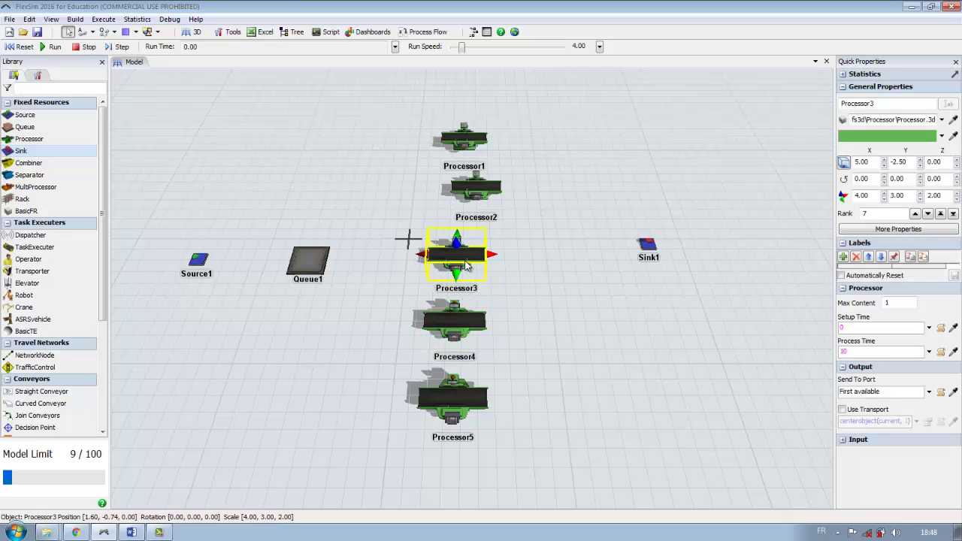
{"action": "left_click", "coordinate": [481, 187]}
{"action": "left_click_drag", "start_coordinate": [470, 192], "coordinate": [456, 197]}
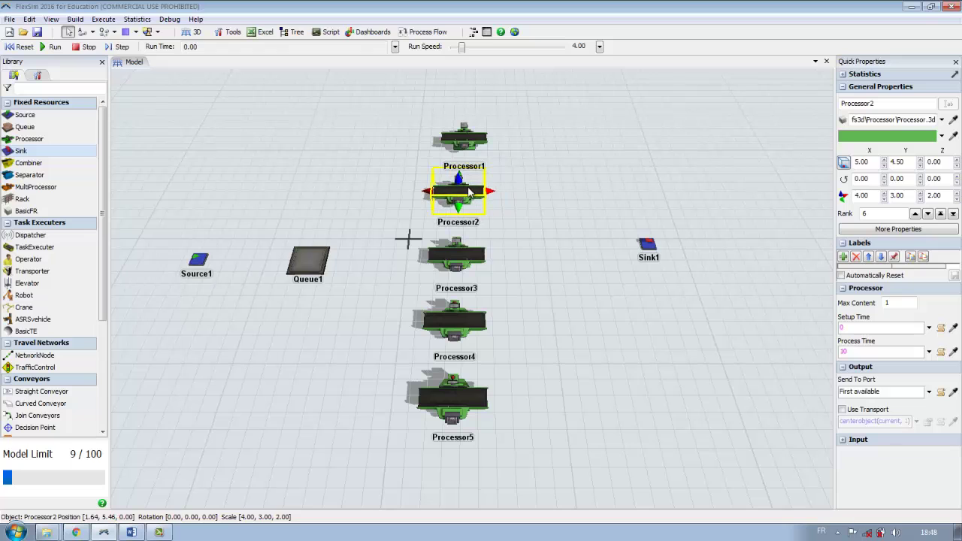
{"action": "left_click", "coordinate": [478, 153]}
{"action": "left_click", "coordinate": [460, 143]}
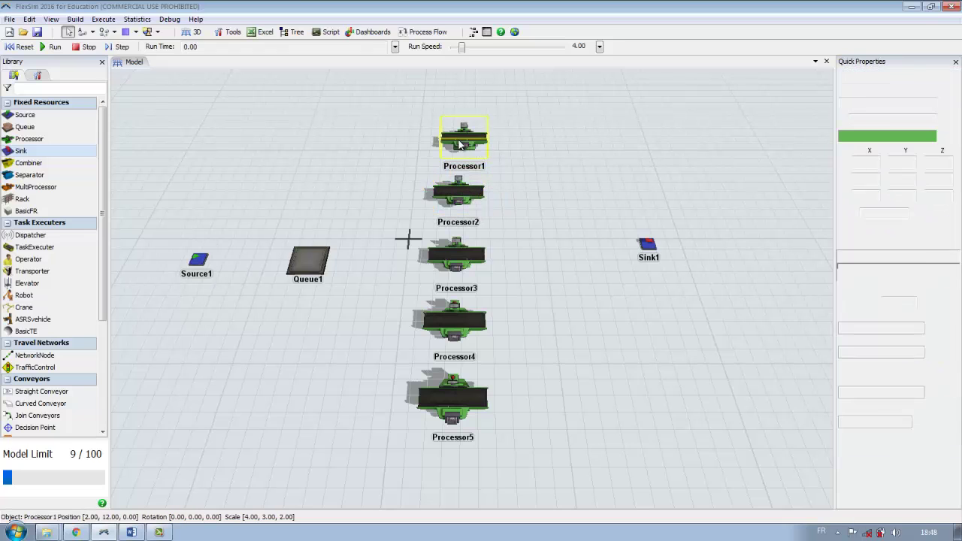
{"action": "left_click_drag", "start_coordinate": [474, 141], "coordinate": [460, 143]}
{"action": "left_click", "coordinate": [225, 272]}
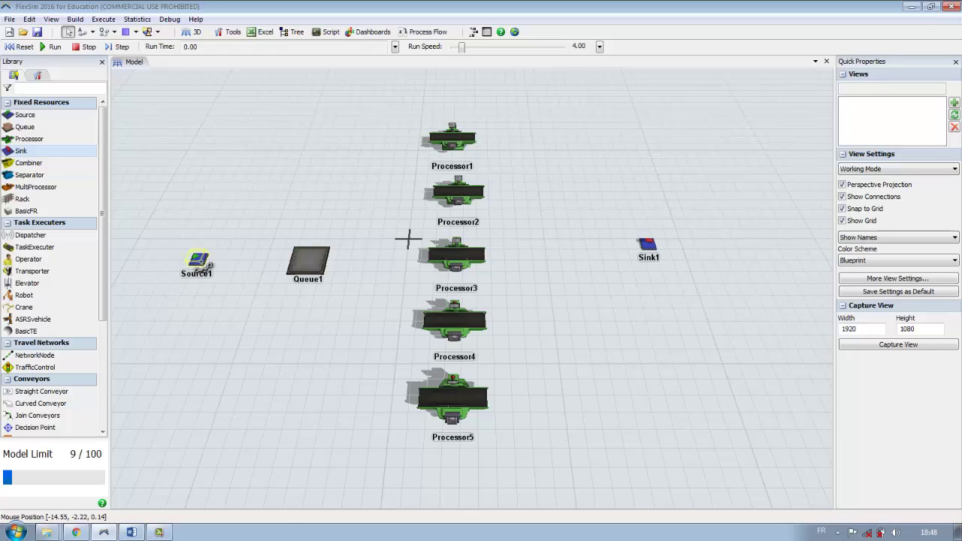
Connect Source1 to Queue1, Queue1 to Processor1, and Processor1 to Sink1.
{"action": "left_click", "coordinate": [201, 261]}
{"action": "left_click", "coordinate": [313, 263]}
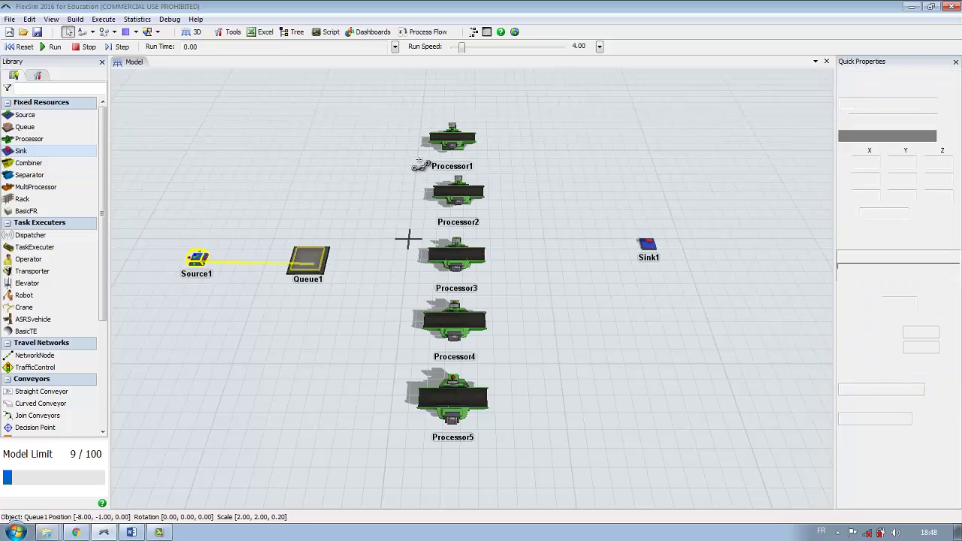
{"action": "left_click", "coordinate": [421, 162]}
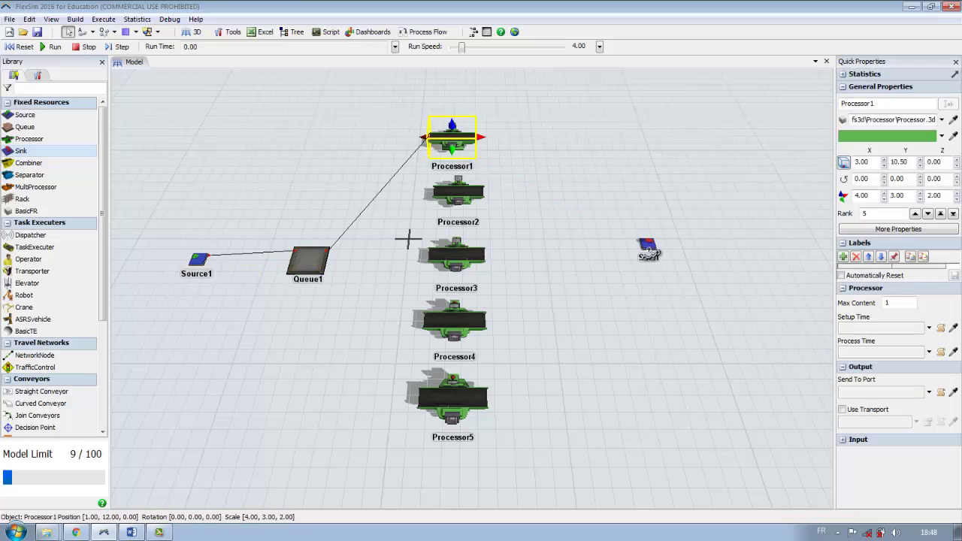
{"action": "left_click", "coordinate": [648, 248]}
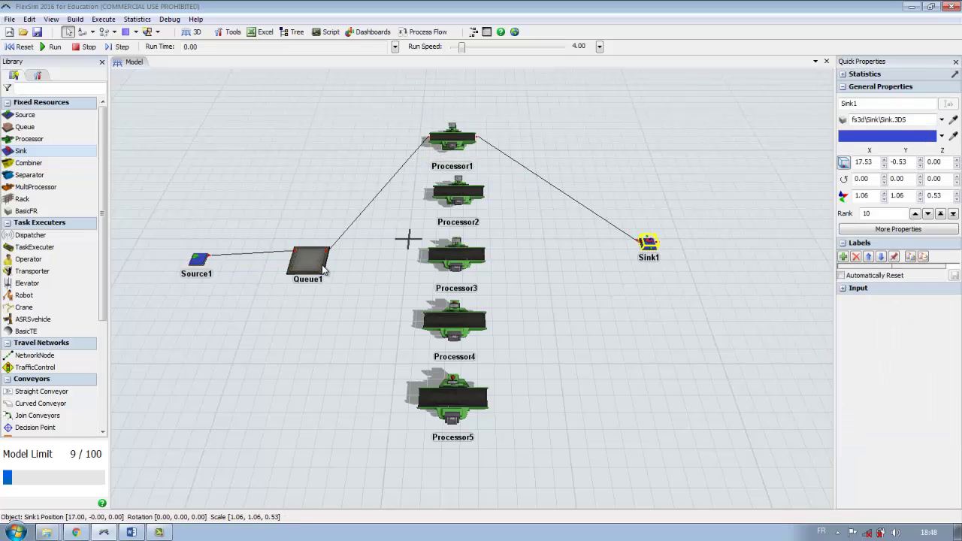
Connect Queue1 to Processor2 and Processor3, and link both processors to Sink1.
{"action": "left_click", "coordinate": [309, 261]}
{"action": "left_click", "coordinate": [472, 195]}
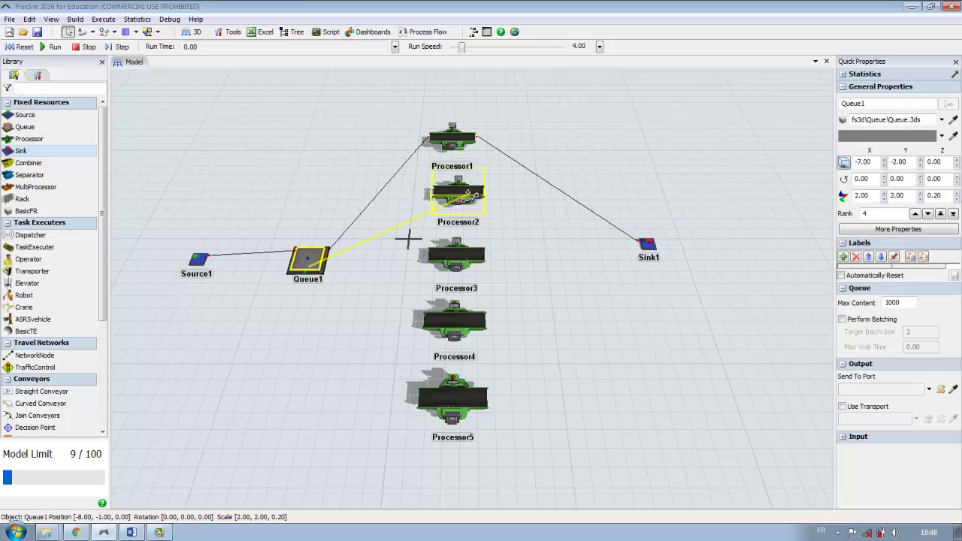
{"action": "left_click", "coordinate": [638, 246]}
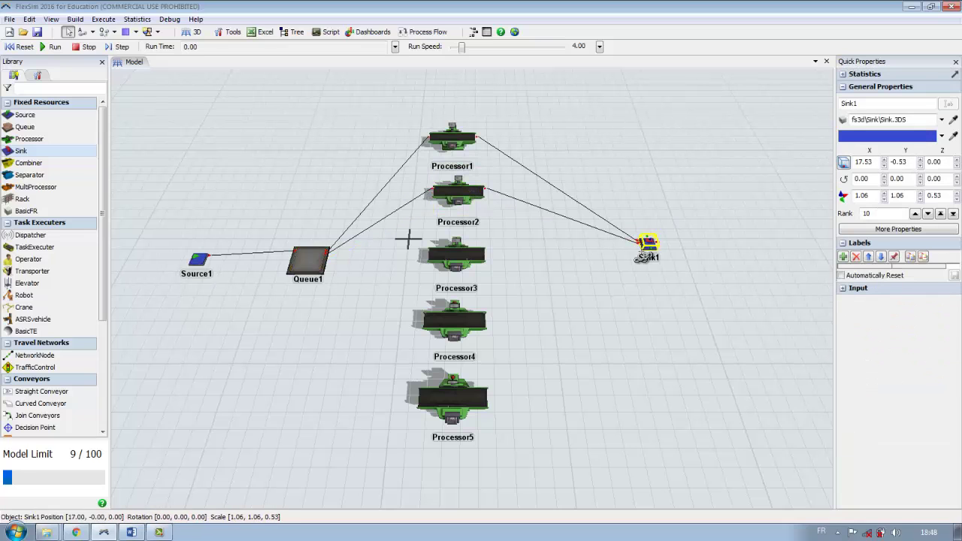
{"action": "left_click", "coordinate": [316, 264]}
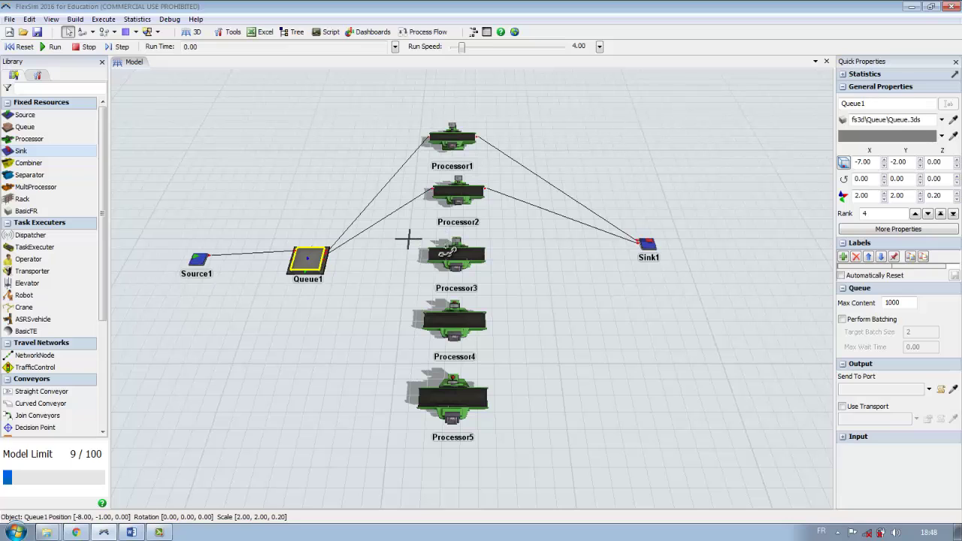
{"action": "left_click", "coordinate": [455, 254]}
{"action": "left_click", "coordinate": [641, 246]}
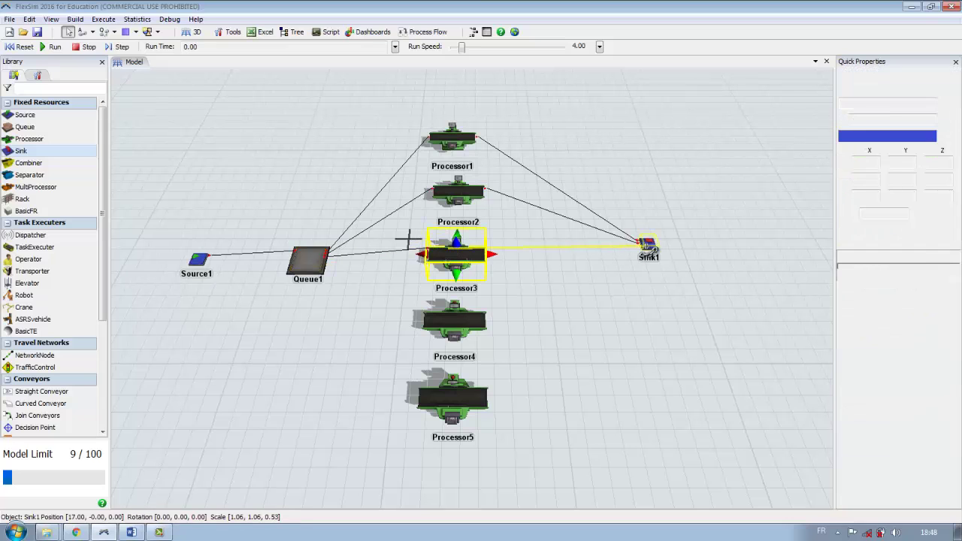
Connect Queue1 to Processor4 and Processor5, and link both processors to Sink1.
{"action": "left_click", "coordinate": [321, 275]}
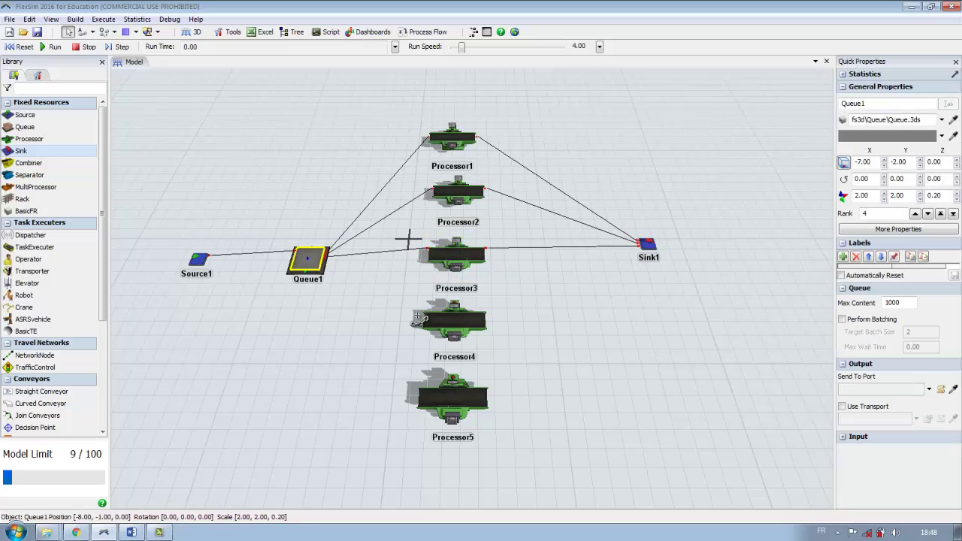
{"action": "left_click", "coordinate": [491, 330]}
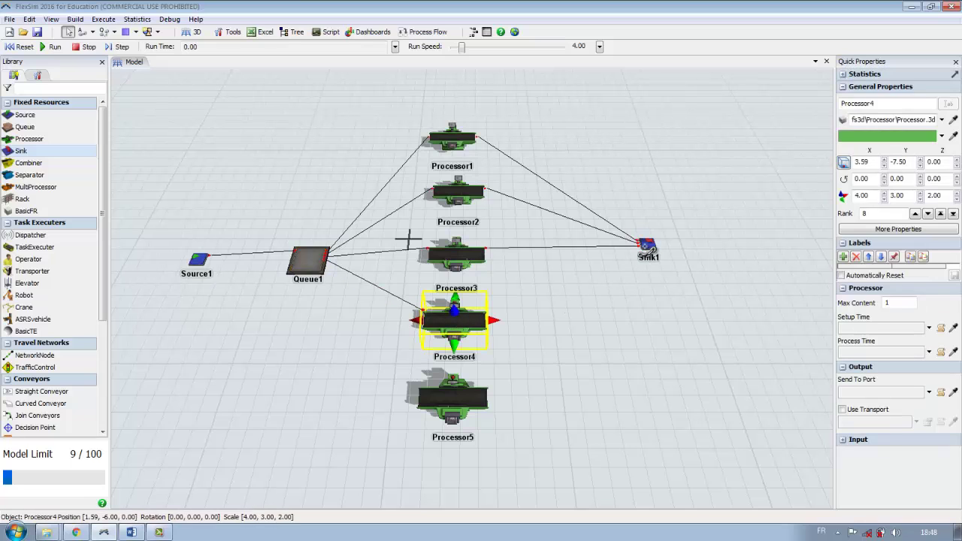
{"action": "left_click", "coordinate": [643, 247]}
{"action": "left_click", "coordinate": [314, 272]}
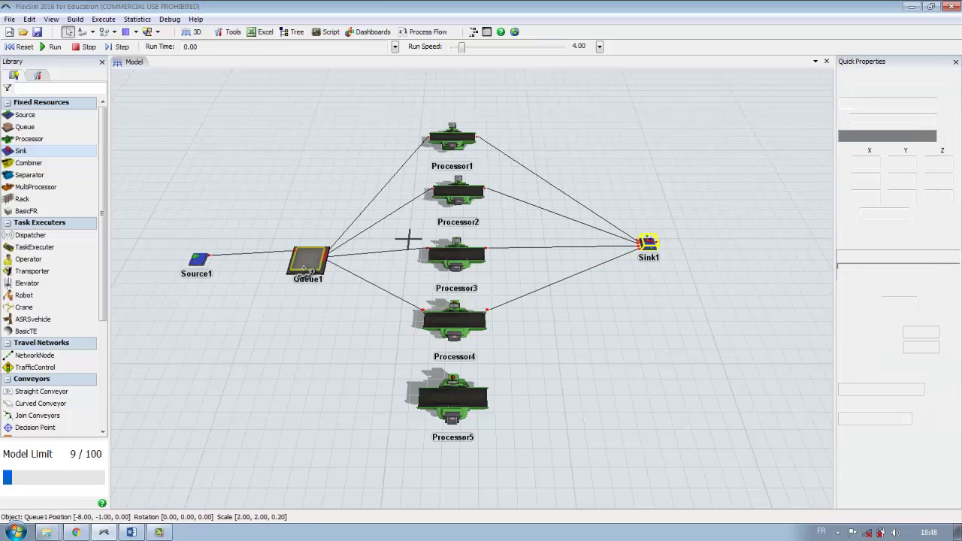
{"action": "left_click", "coordinate": [452, 406]}
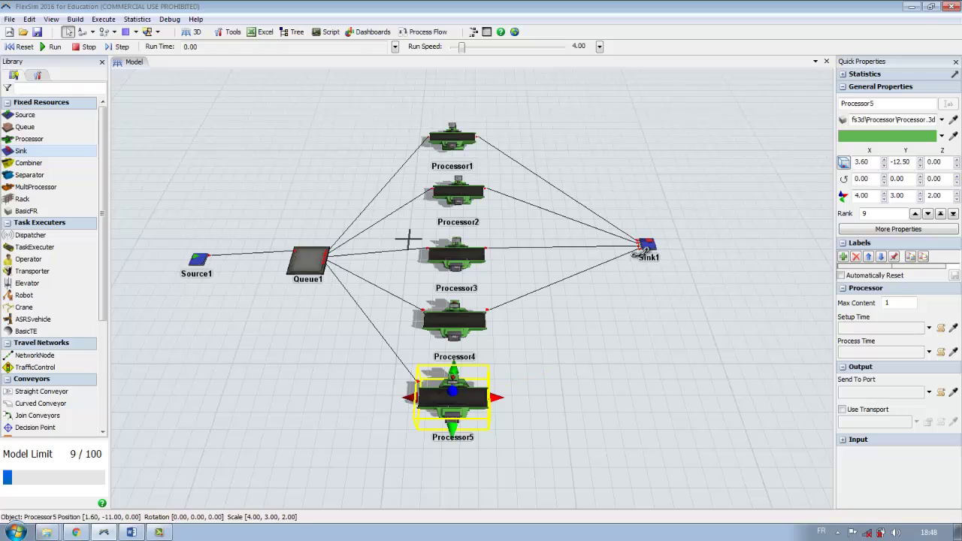
{"action": "left_click", "coordinate": [648, 251]}
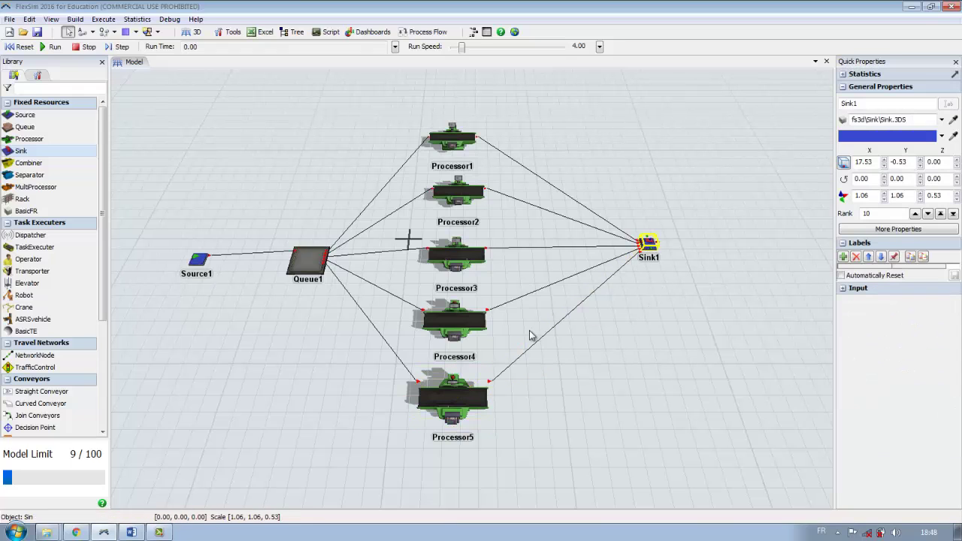
Rename Source1 as Entree and set its inter-arrival time to exponential(0, 2.5, 0).
{"action": "left_click", "coordinate": [206, 258]}
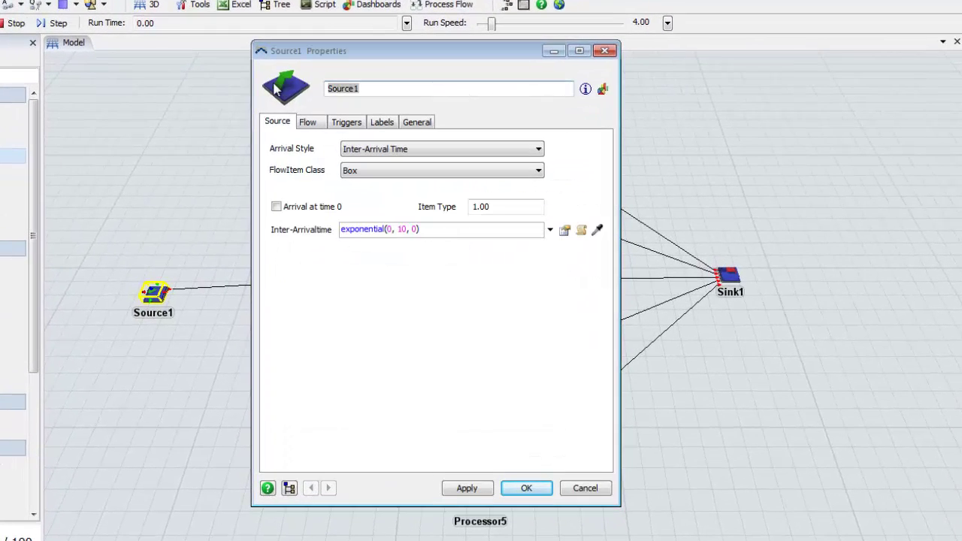
{"action": "type", "text": "Entree"}
{"action": "double_click", "coordinate": [400, 230]}
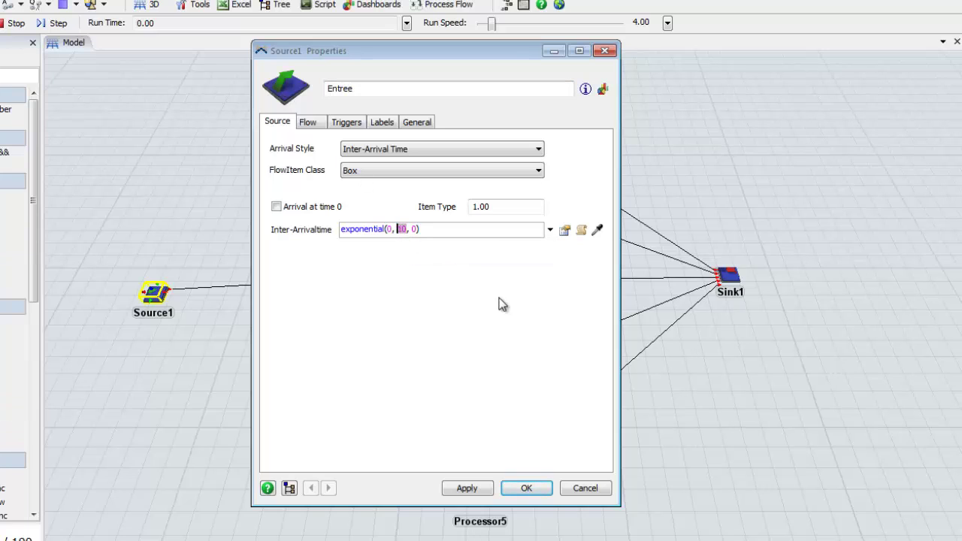
{"action": "type", "text": "2.5"}
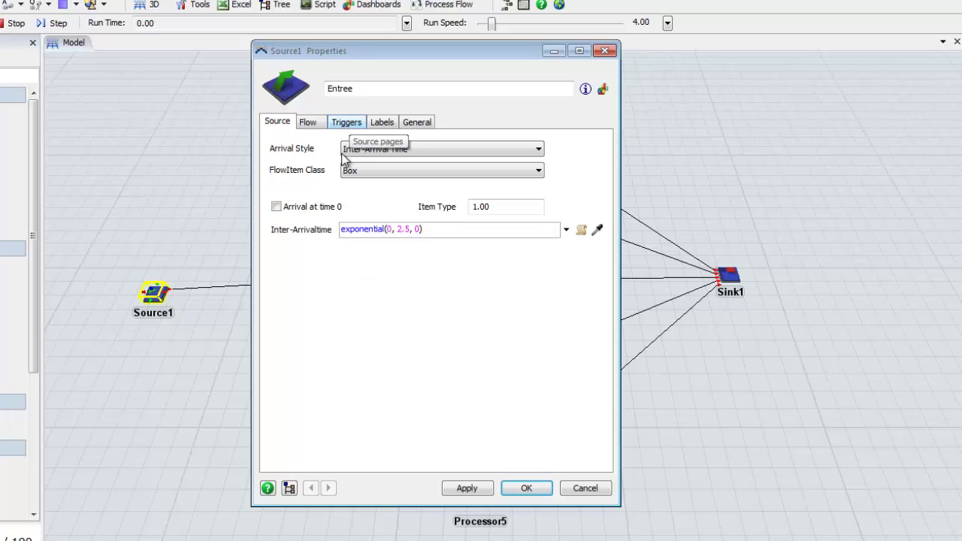
Add a Set Item Type by Percentage action to the source's OnCreation trigger, with 40 percent type 1 and 60 percent type 2.
{"action": "left_click", "coordinate": [347, 123]}
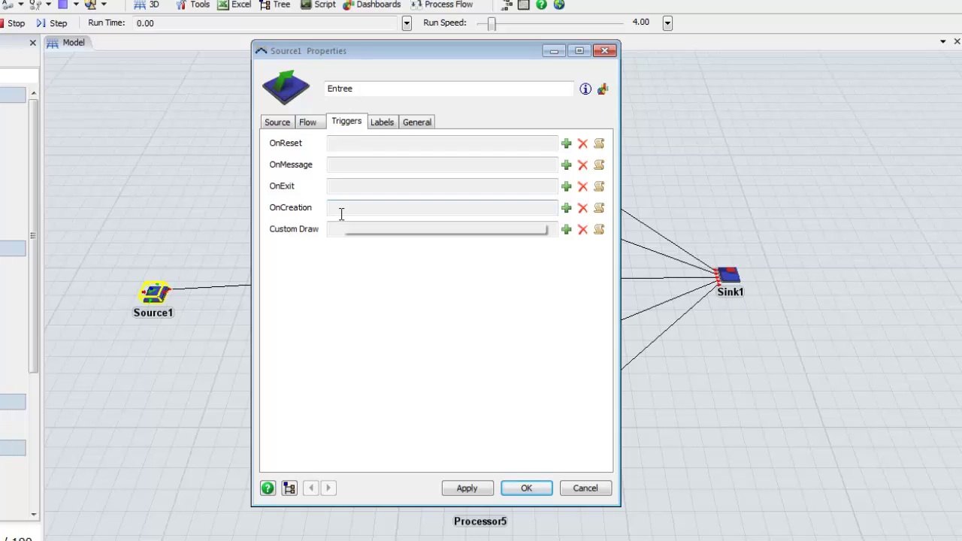
{"action": "left_click", "coordinate": [566, 209]}
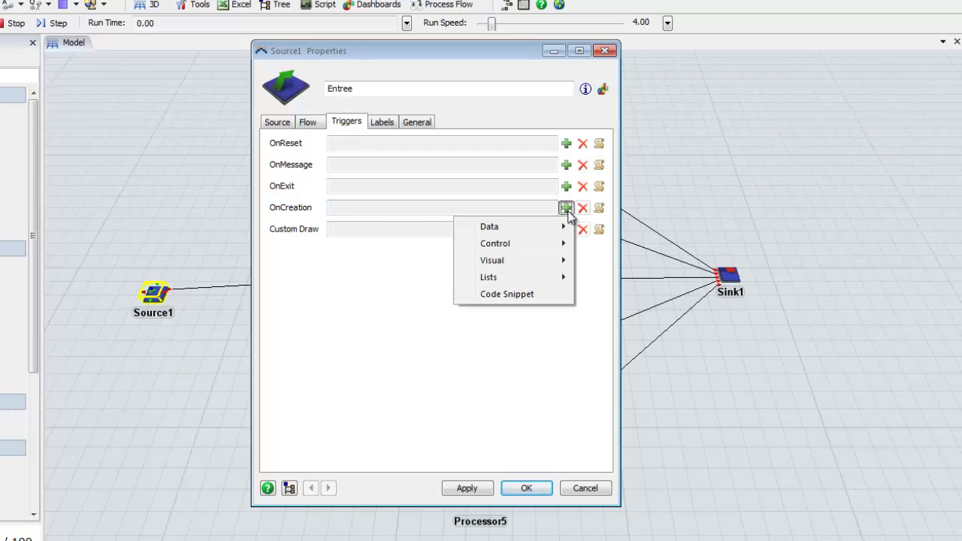
{"action": "mouse_move", "coordinate": [539, 237]}
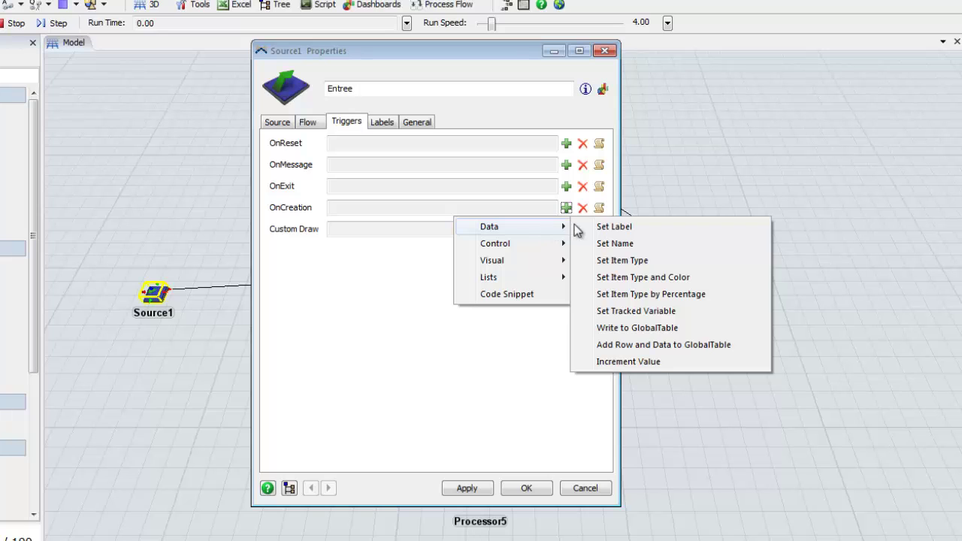
{"action": "left_click", "coordinate": [665, 296]}
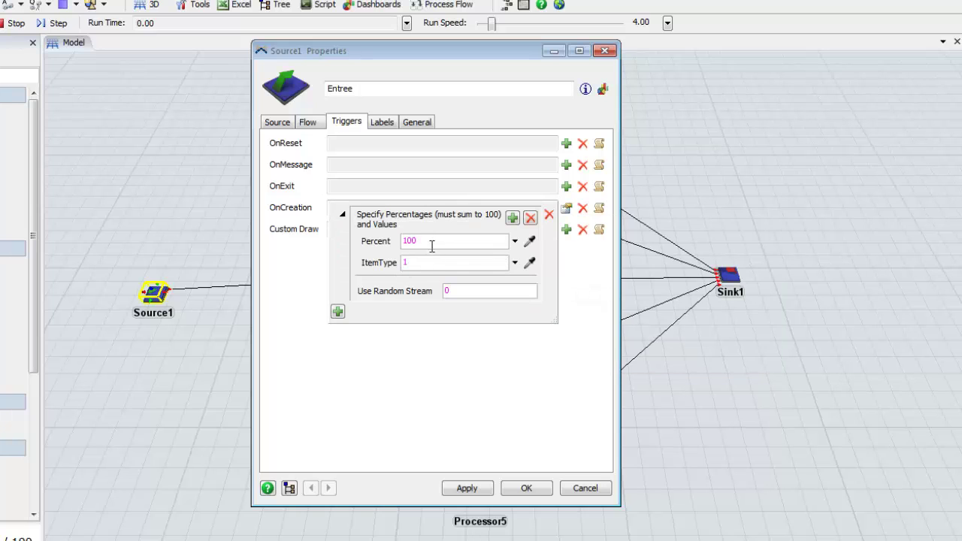
{"action": "double_click", "coordinate": [432, 242]}
{"action": "left_click", "coordinate": [513, 217]}
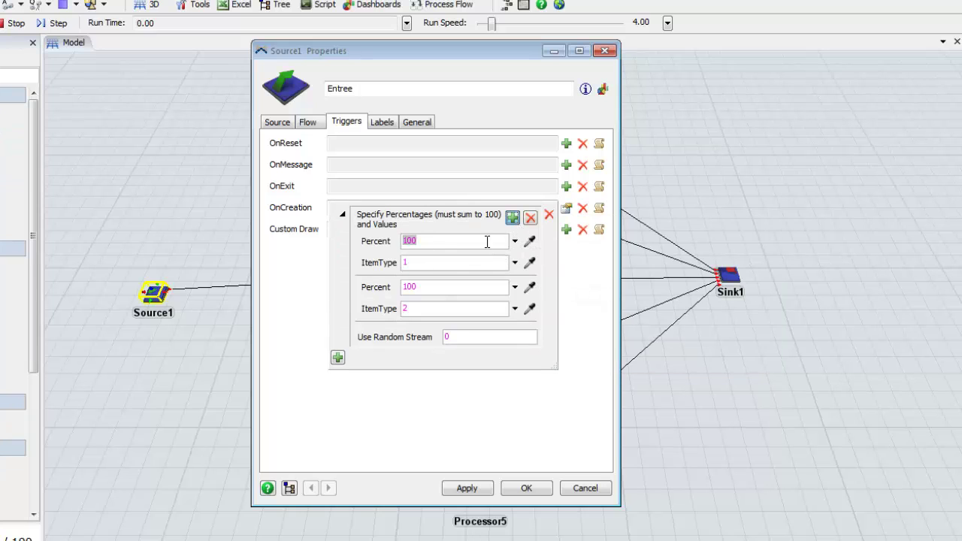
{"action": "left_click", "coordinate": [449, 240]}
{"action": "left_click_drag", "start_coordinate": [442, 240], "coordinate": [403, 245]}
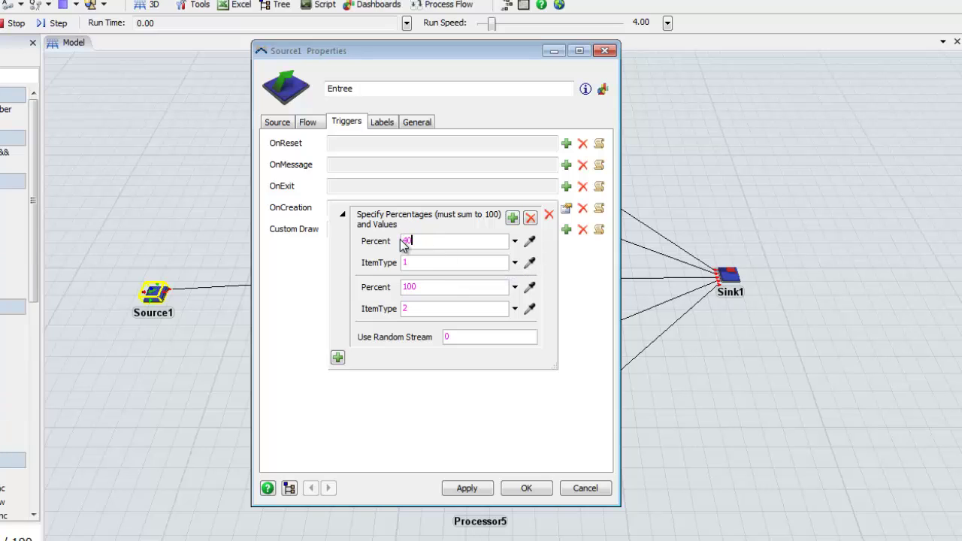
{"action": "left_click_drag", "start_coordinate": [418, 286], "coordinate": [363, 280]}
Add a Set Color By Case action to the source's OnCreation trigger and accept the source properties.
{"action": "left_click", "coordinate": [338, 358]}
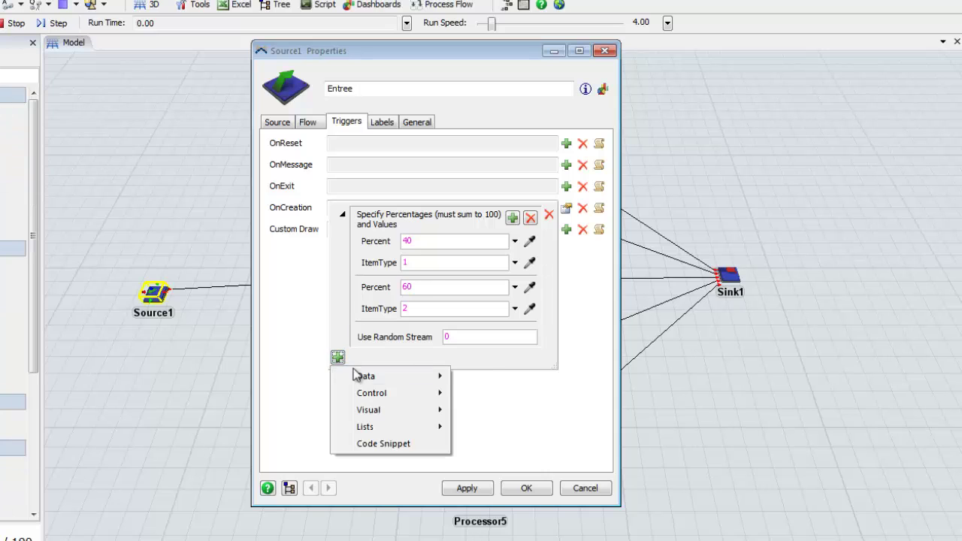
{"action": "mouse_move", "coordinate": [385, 417]}
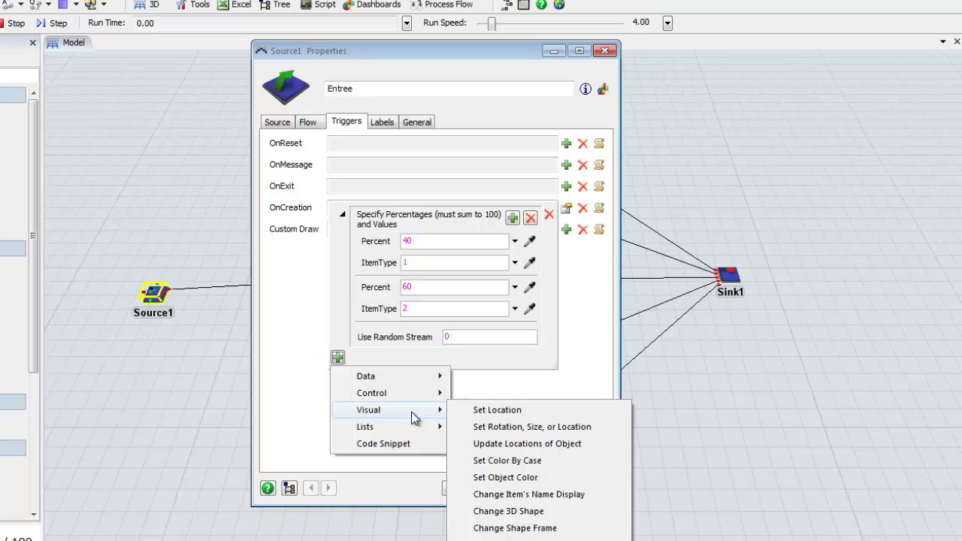
{"action": "left_click", "coordinate": [560, 459]}
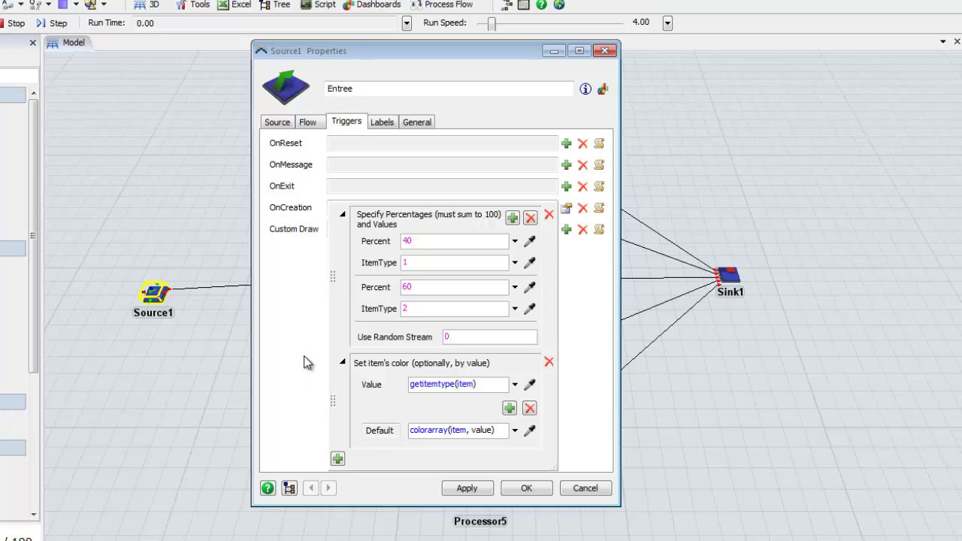
{"action": "left_click", "coordinate": [334, 143]}
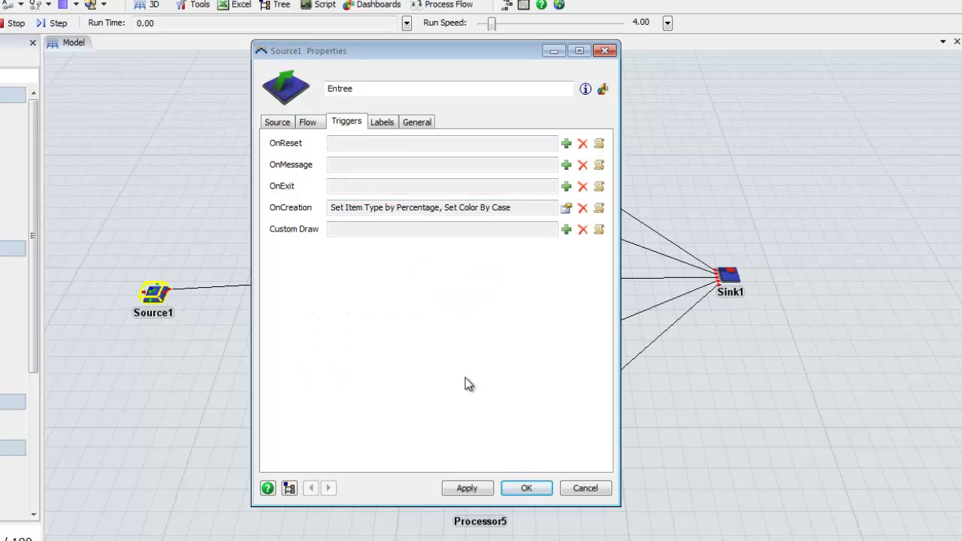
{"action": "left_click", "coordinate": [506, 489]}
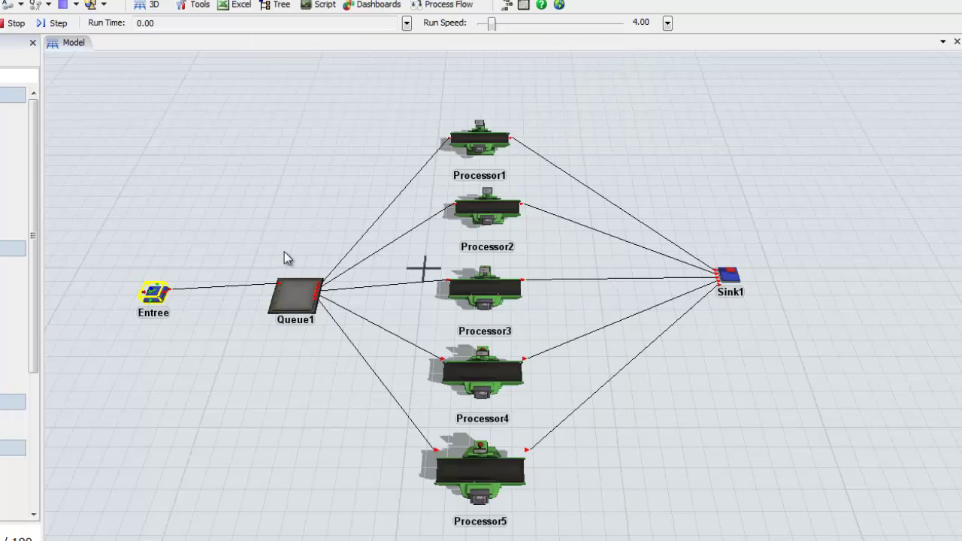
Rename Queue1 as Listed_attente and accept the queue properties.
{"action": "left_click", "coordinate": [305, 314]}
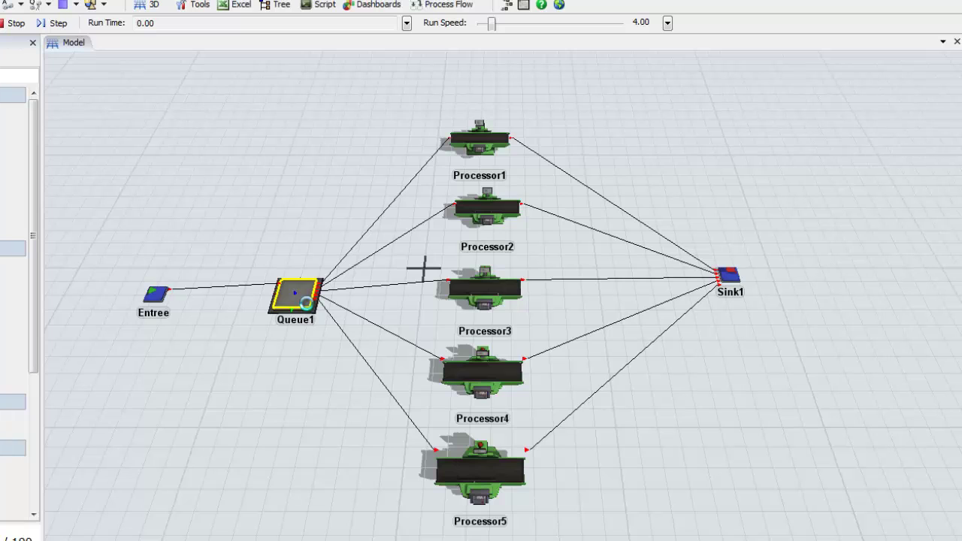
{"action": "double_click", "coordinate": [306, 314]}
{"action": "left_click_drag", "start_coordinate": [469, 66], "coordinate": [554, 71]}
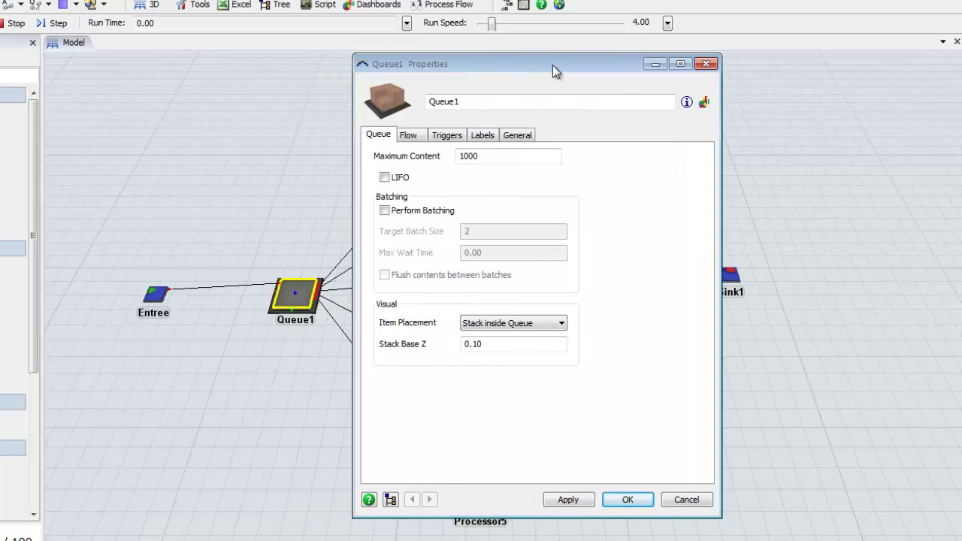
{"action": "left_click_drag", "start_coordinate": [500, 101], "coordinate": [408, 97]}
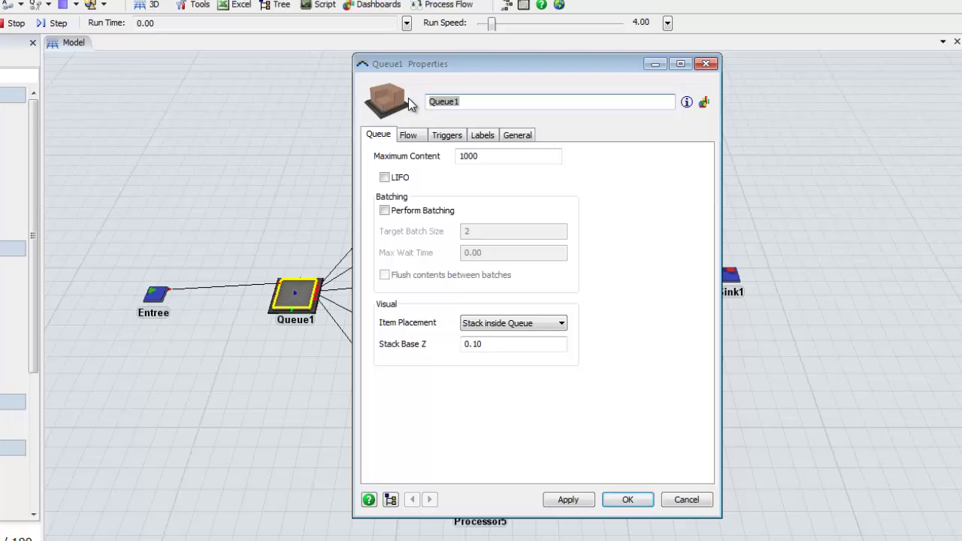
{"action": "type", "text": "Listed_attente"}
{"action": "key", "text": "Return"}
Shift Processor1 slightly sideways to line it up above Processor2, and nudge Processor2 into place.
{"action": "left_click", "coordinate": [463, 149]}
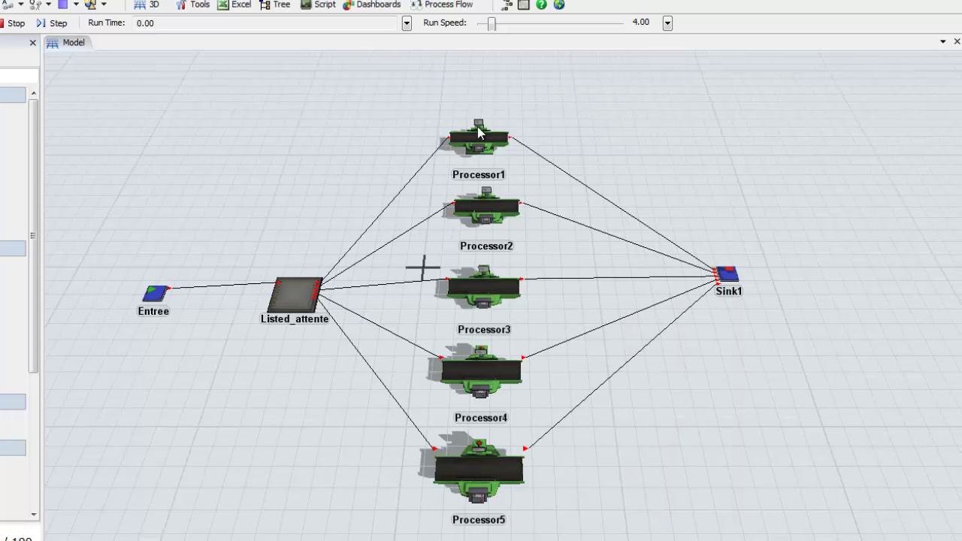
{"action": "left_click_drag", "start_coordinate": [478, 131], "coordinate": [487, 129]}
{"action": "left_click", "coordinate": [495, 210]}
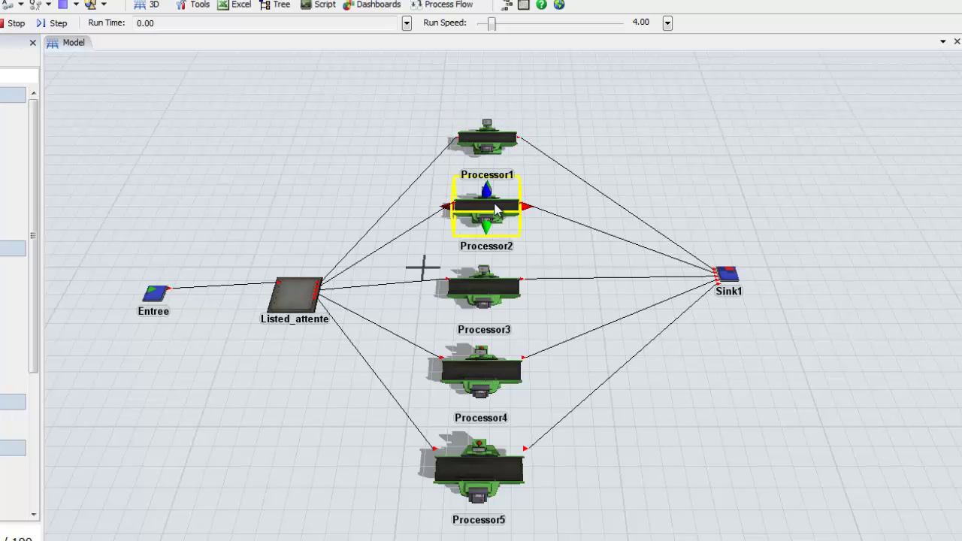
{"action": "left_click_drag", "start_coordinate": [496, 210], "coordinate": [496, 208]}
Rename Processor1 as Machine1_PosteA in its properties.
{"action": "left_click", "coordinate": [496, 145]}
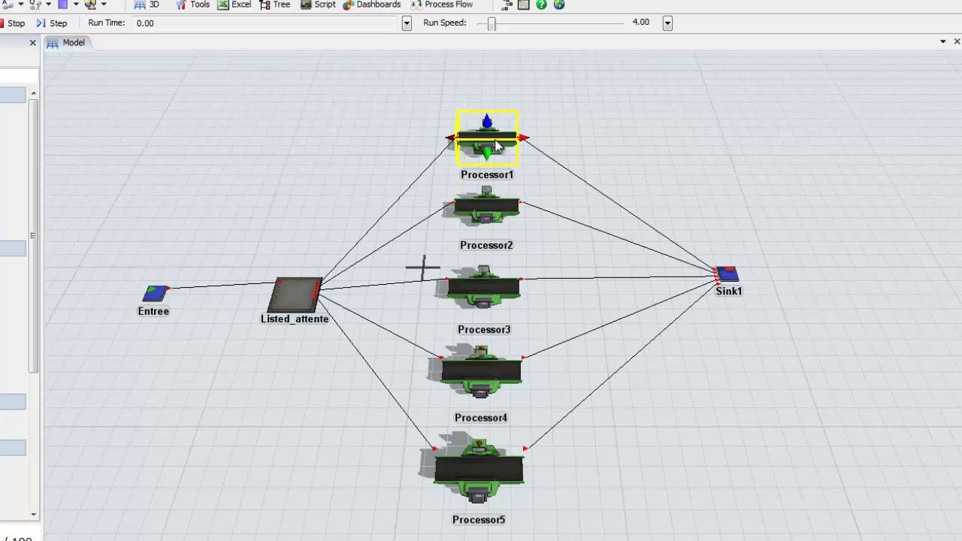
{"action": "double_click", "coordinate": [496, 145]}
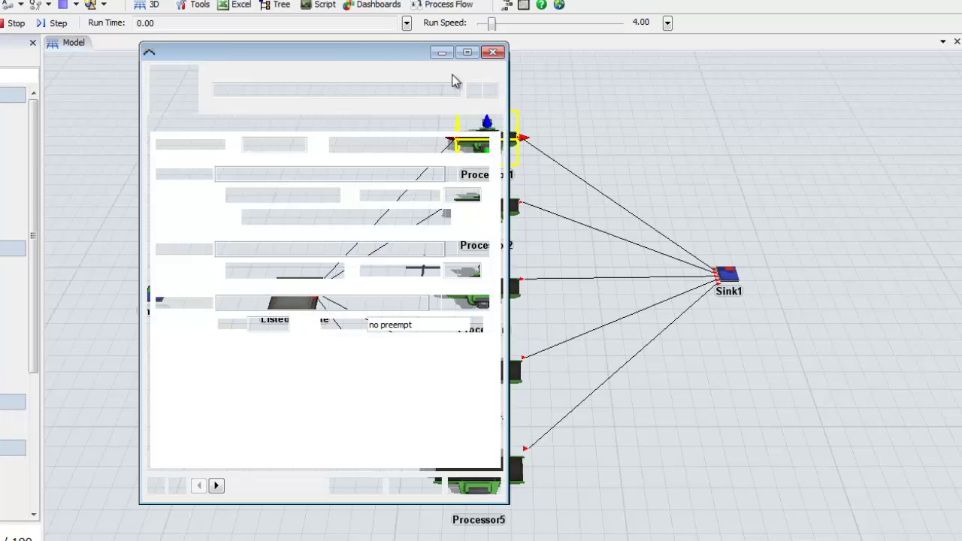
{"action": "left_click_drag", "start_coordinate": [334, 52], "coordinate": [494, 62]}
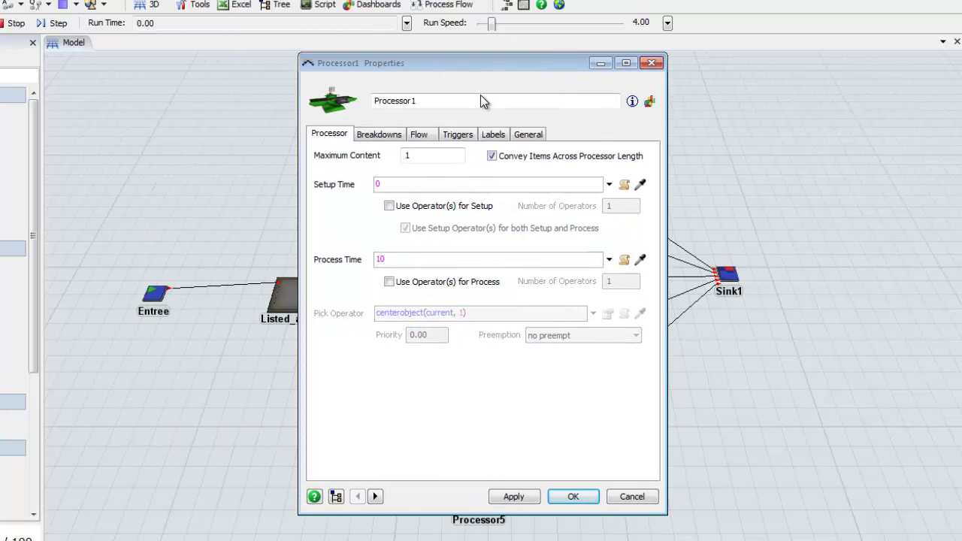
{"action": "left_click_drag", "start_coordinate": [421, 100], "coordinate": [330, 109]}
{"action": "type", "text": "Machine1_PosteA"}
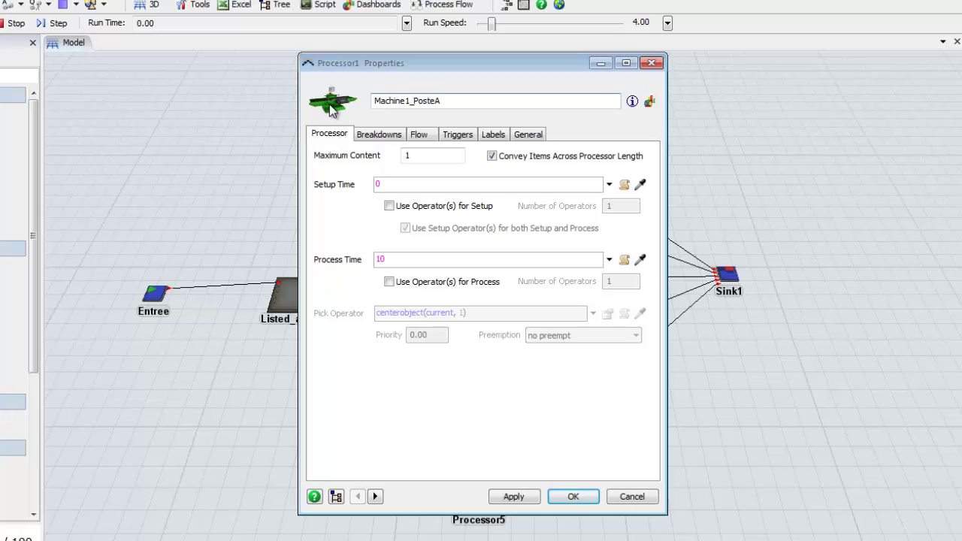
{"action": "double_click", "coordinate": [382, 260]}
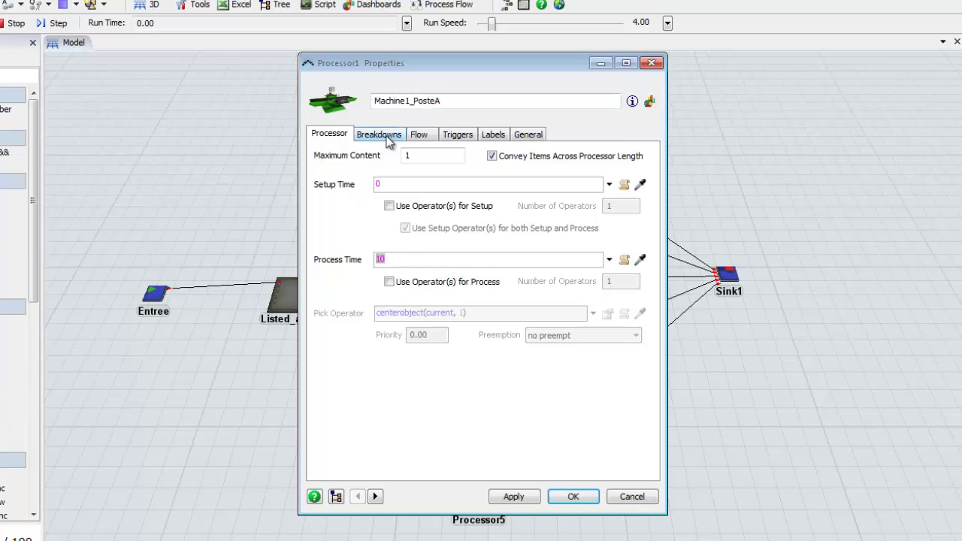
Enable pulling on the input flow of Machine1_PosteA with the Any Port strategy.
{"action": "left_click", "coordinate": [457, 136]}
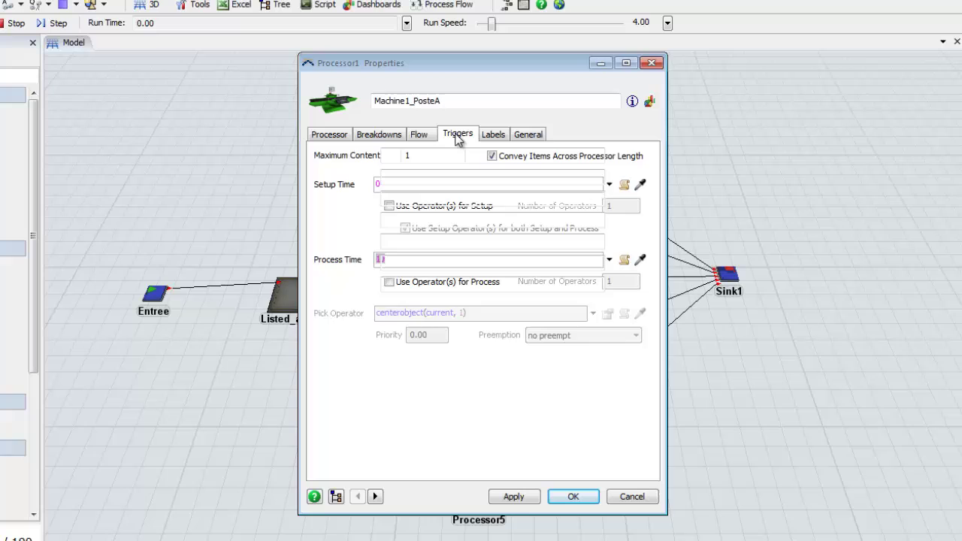
{"action": "left_click", "coordinate": [418, 138]}
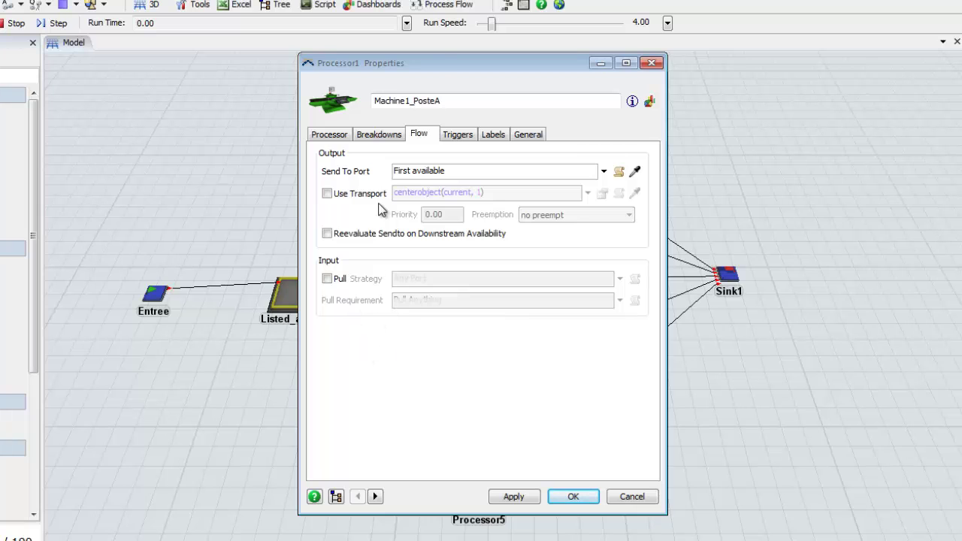
{"action": "left_click_drag", "start_coordinate": [437, 63], "coordinate": [524, 43]}
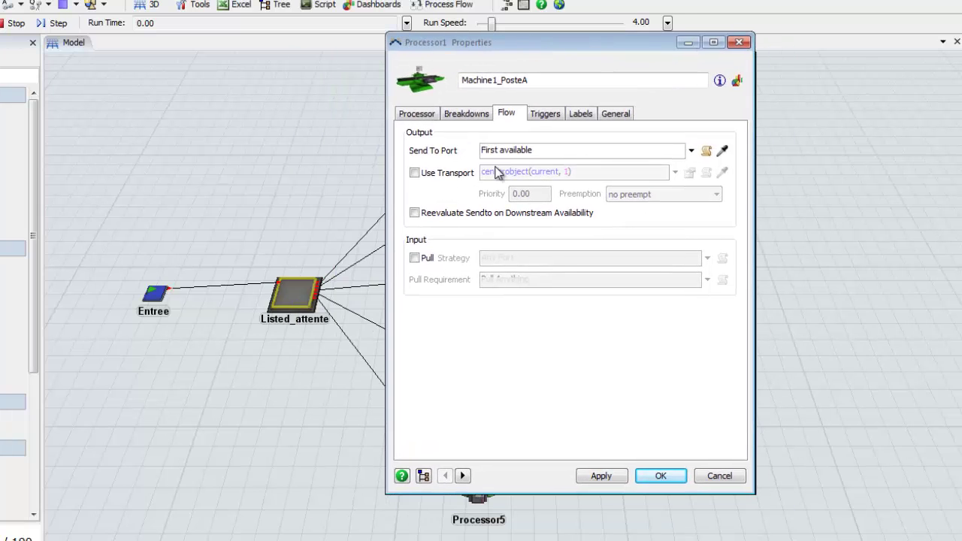
{"action": "left_click", "coordinate": [414, 258]}
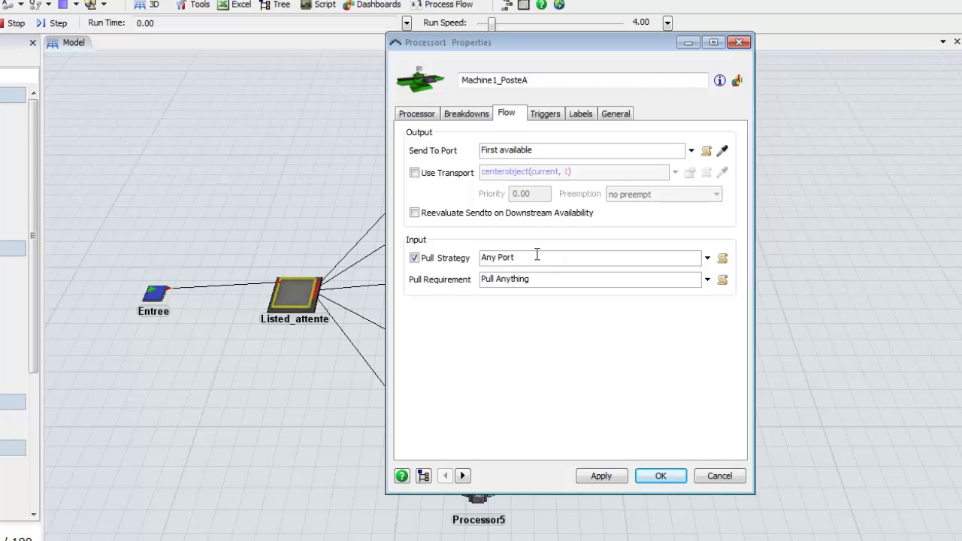
{"action": "left_click_drag", "start_coordinate": [537, 256], "coordinate": [464, 259]}
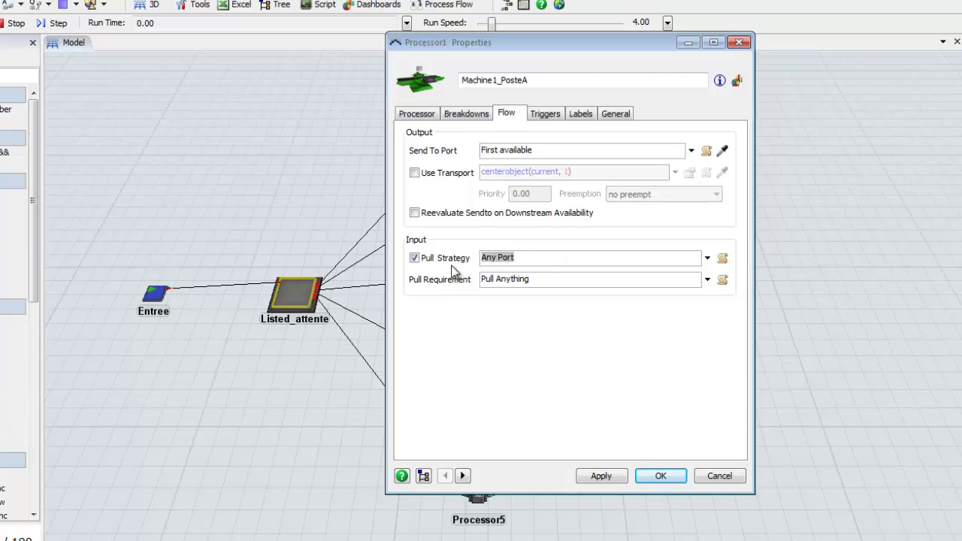
{"action": "left_click", "coordinate": [527, 258]}
{"action": "left_click_drag", "start_coordinate": [503, 259], "coordinate": [482, 263]}
{"action": "left_click_drag", "start_coordinate": [509, 39], "coordinate": [663, 24]}
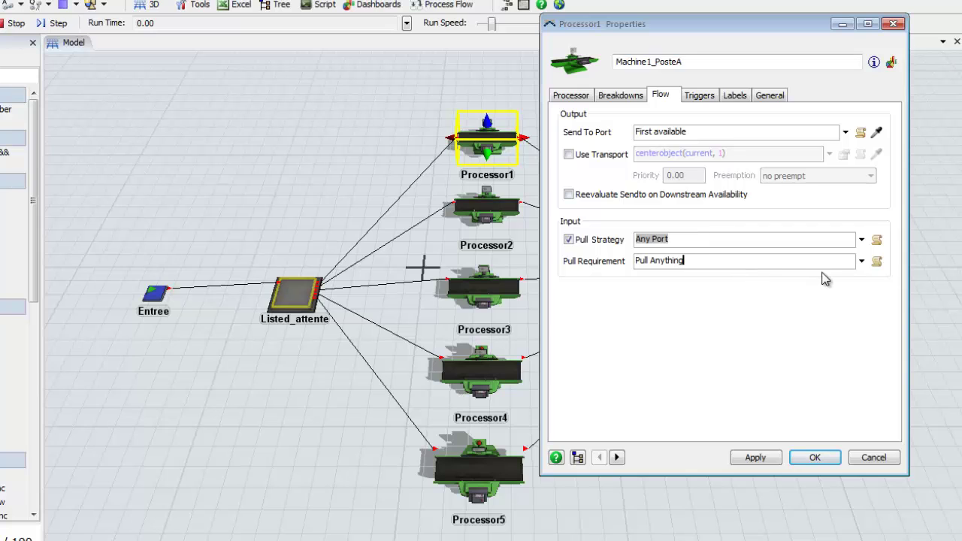
Set the pull requirement of Machine1_PosteA to Specific Itemtype with type 1 and accept the properties.
{"action": "left_click", "coordinate": [862, 261]}
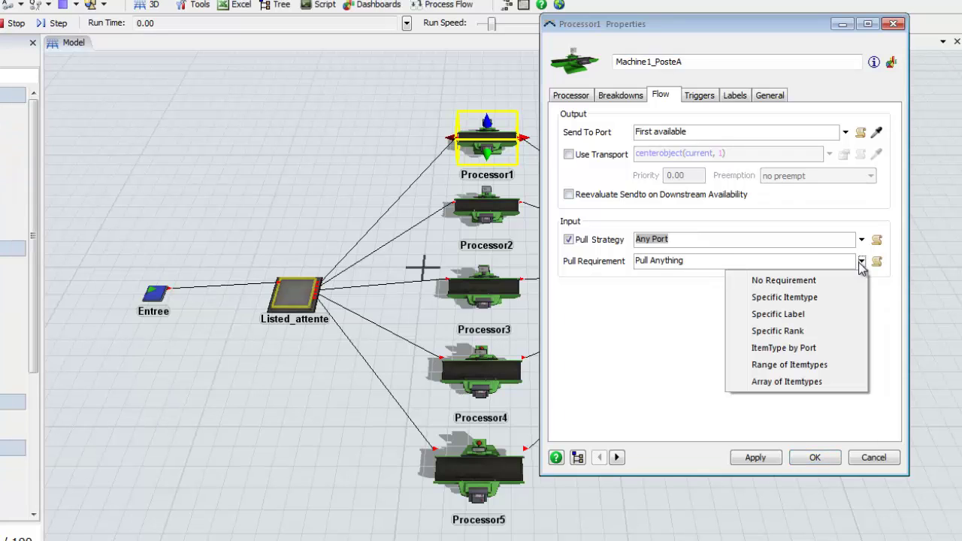
{"action": "left_click", "coordinate": [832, 299]}
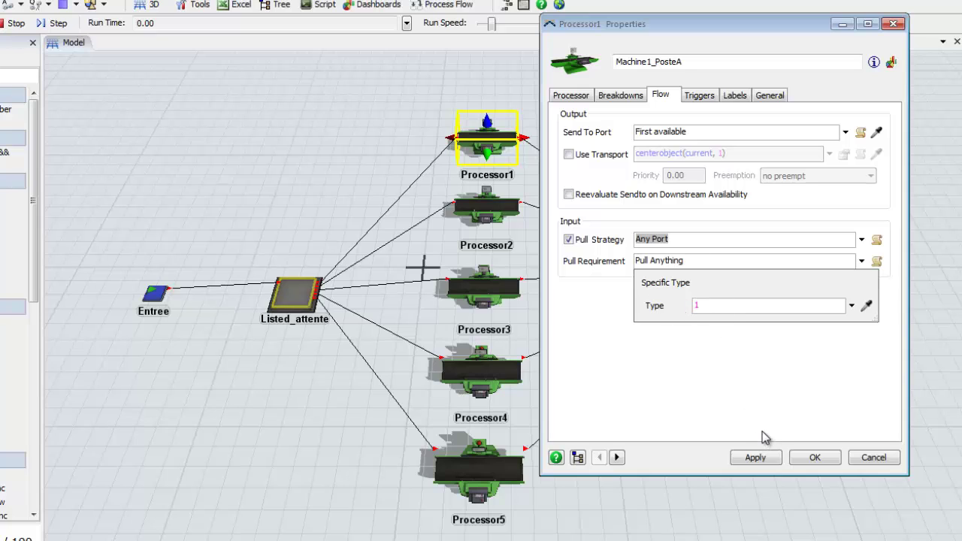
{"action": "left_click", "coordinate": [755, 457]}
{"action": "left_click", "coordinate": [815, 460]}
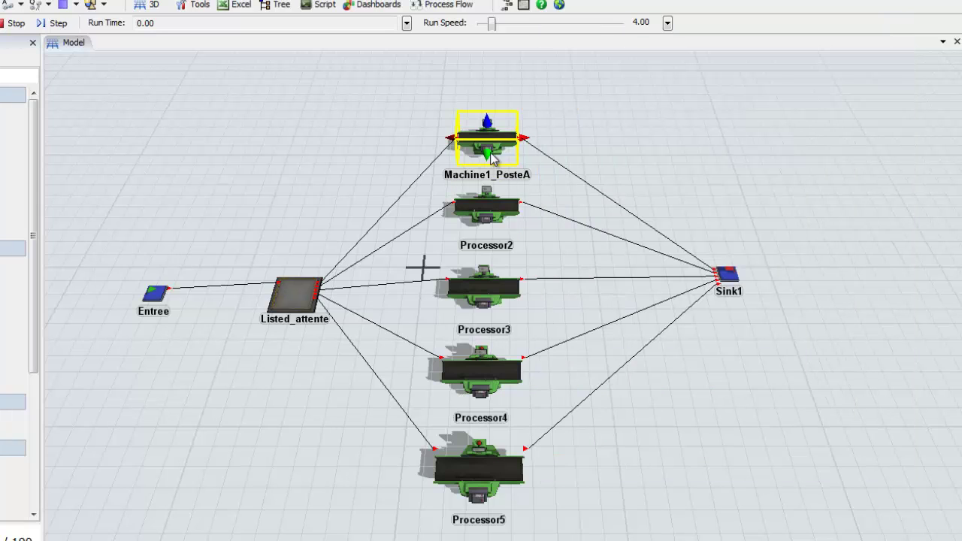
{"action": "double_click", "coordinate": [490, 150]}
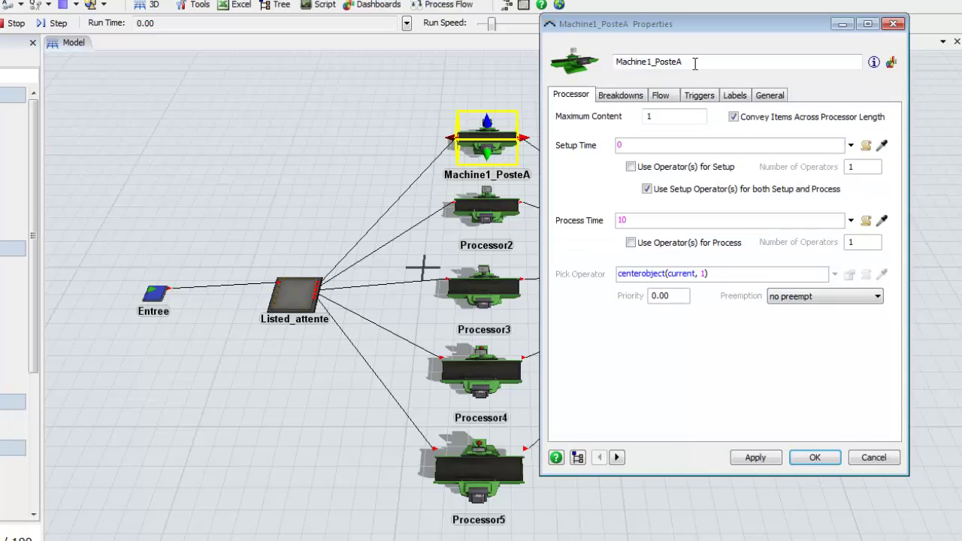
{"action": "left_click", "coordinate": [816, 458]}
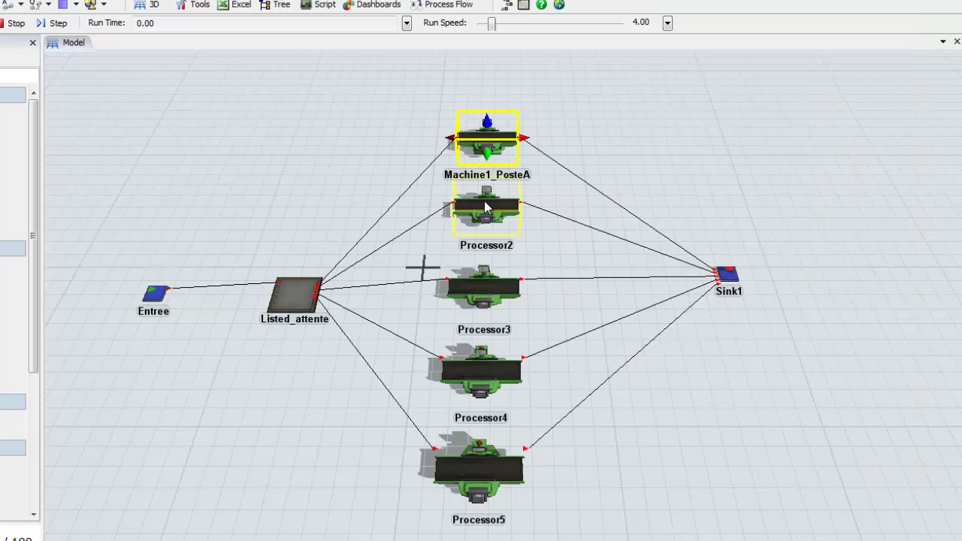
Rename Processor2 as Machine2_PosteA in its properties.
{"action": "left_click", "coordinate": [486, 207]}
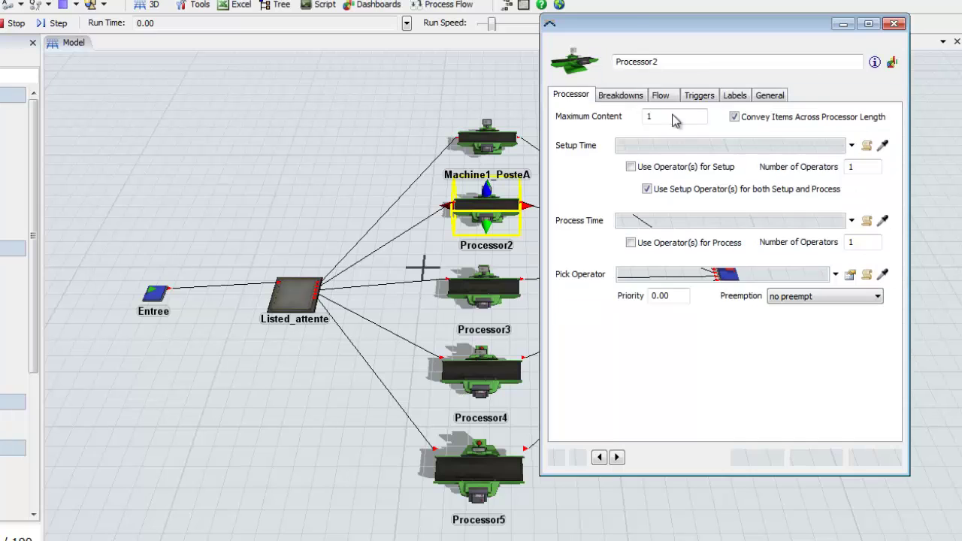
{"action": "key", "text": "ctrl+a"}
{"action": "type", "text": "Machine1_PosteA"}
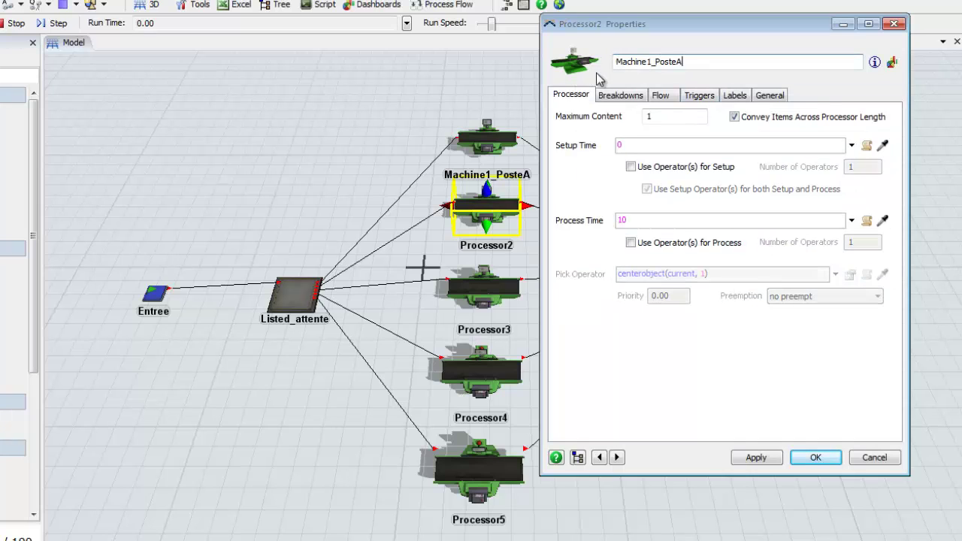
{"action": "left_click", "coordinate": [659, 66]}
{"action": "key", "text": "BackSpace"}
{"action": "type", "text": "2"}
Enable pulling on the input of Machine2_PosteA from any port, require Specific Itemtype 1, and accept the properties.
{"action": "left_click", "coordinate": [661, 97]}
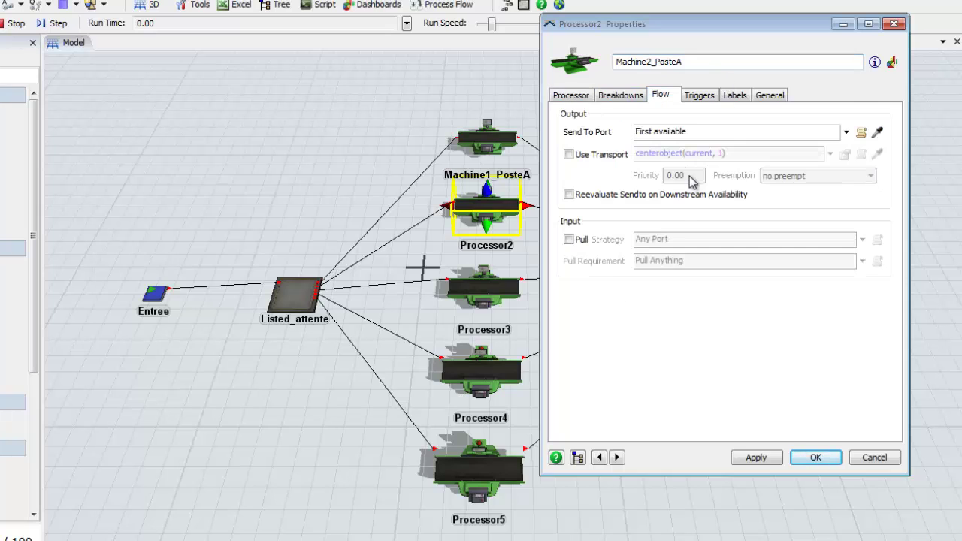
{"action": "left_click", "coordinate": [569, 239]}
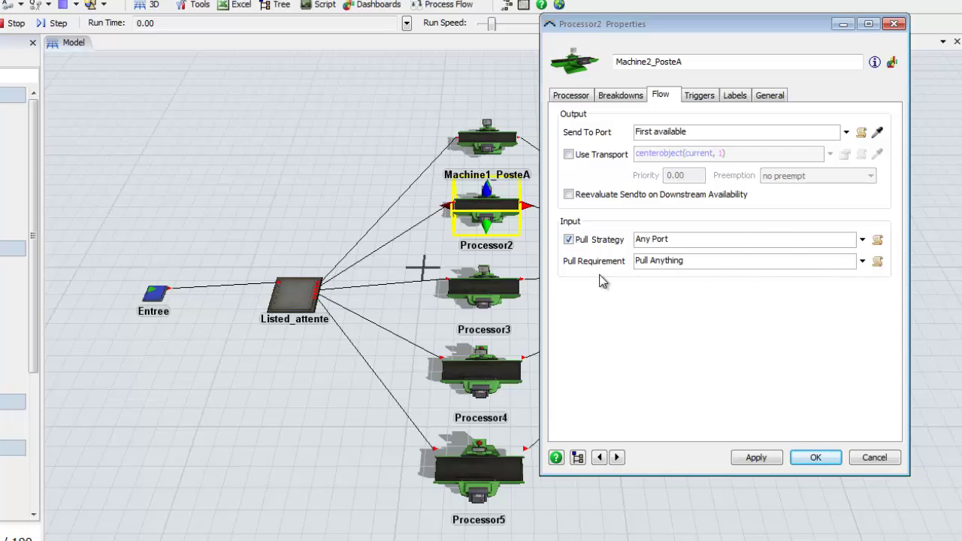
{"action": "left_click", "coordinate": [857, 264]}
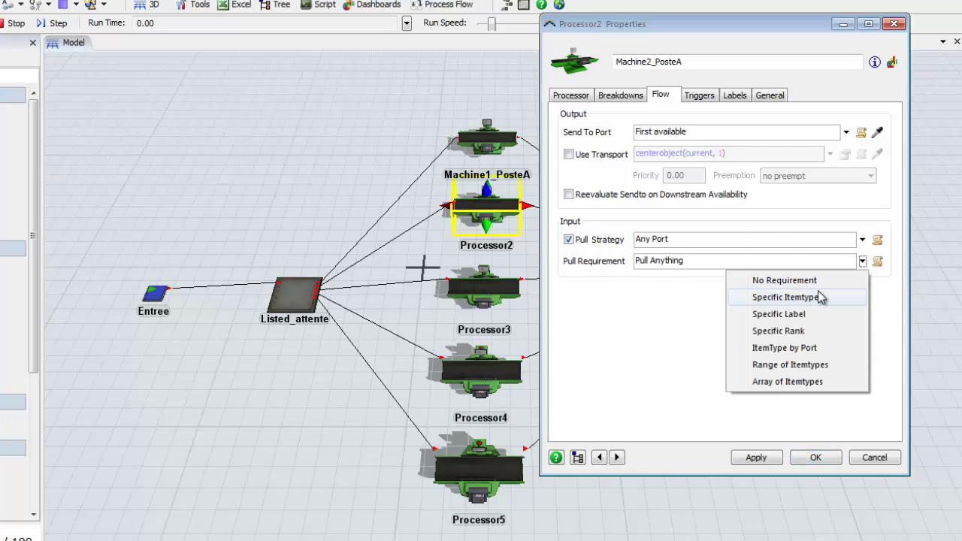
{"action": "left_click", "coordinate": [796, 296]}
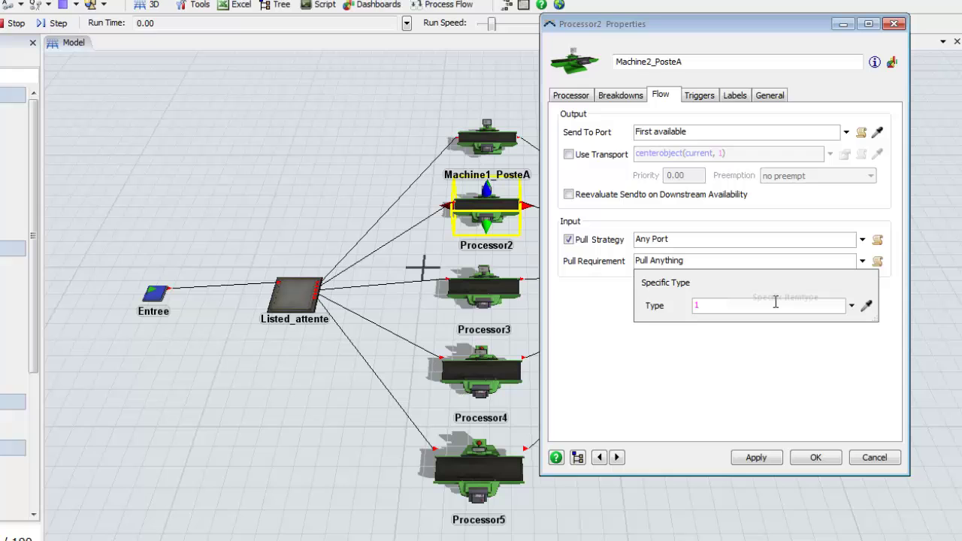
{"action": "left_click", "coordinate": [771, 458]}
{"action": "left_click", "coordinate": [816, 464]}
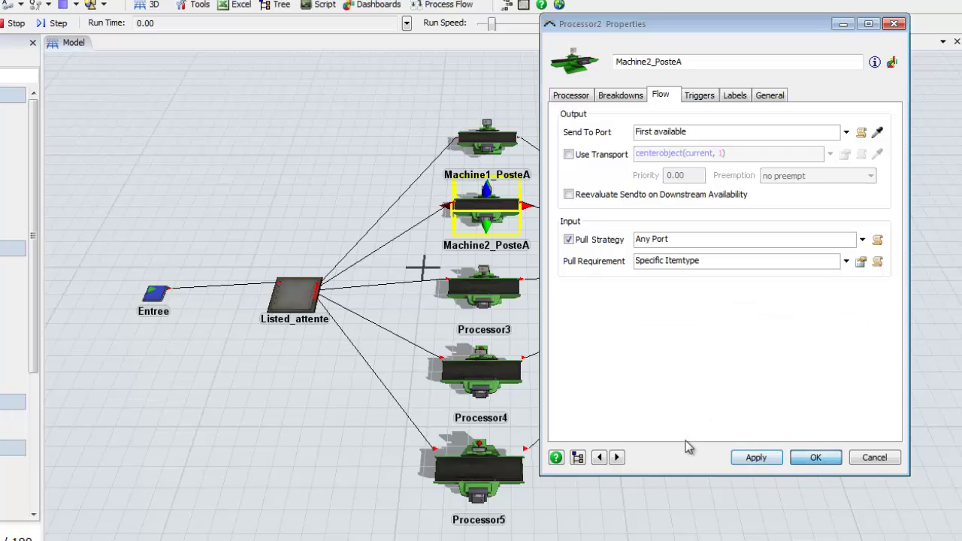
Rename Processor3 as Machine1_PosteB, reusing the name of Machine1_PosteA, and copy the new name.
{"action": "double_click", "coordinate": [478, 135]}
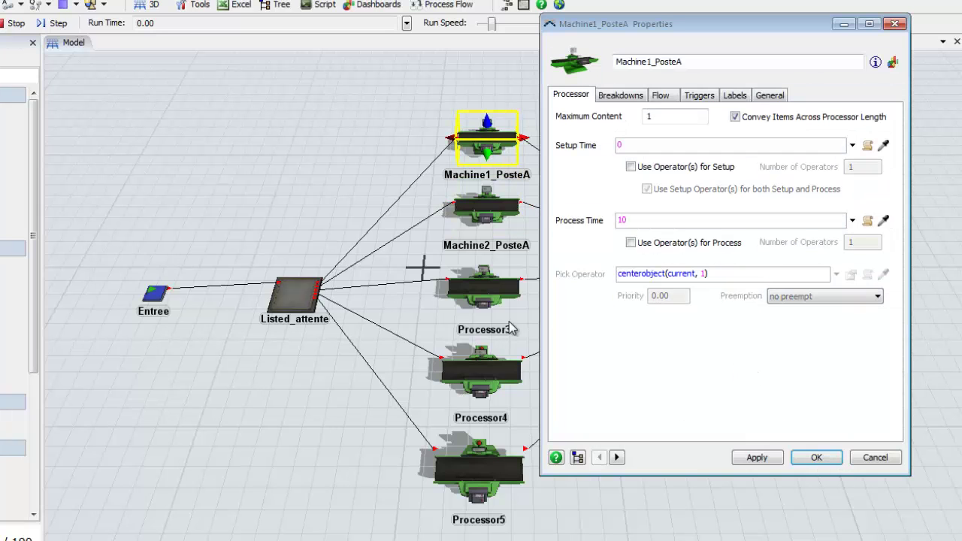
{"action": "left_click", "coordinate": [475, 290]}
{"action": "left_click", "coordinate": [475, 289]}
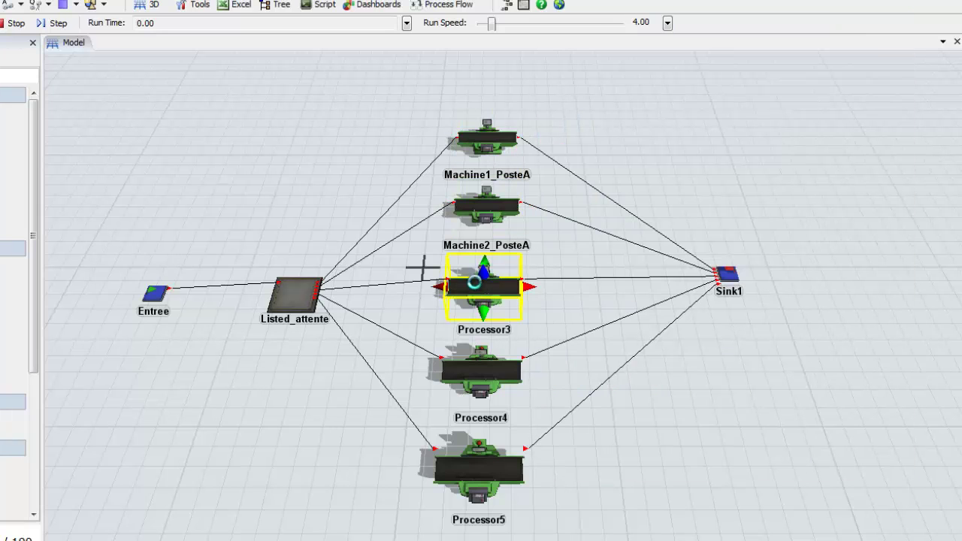
{"action": "double_click", "coordinate": [474, 282]}
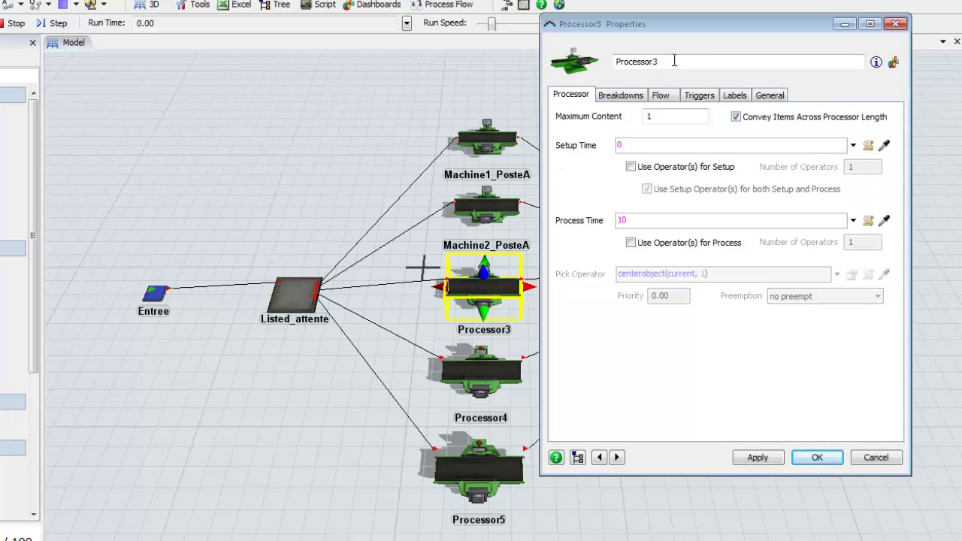
{"action": "left_click_drag", "start_coordinate": [674, 61], "coordinate": [618, 61]}
{"action": "type", "text": "Machine1_PosteA"}
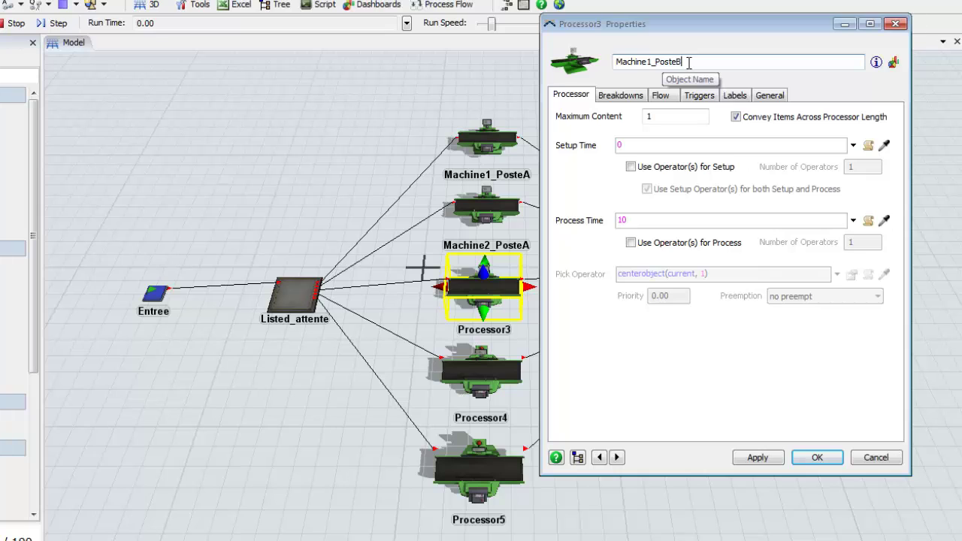
{"action": "key", "text": "ctrl+a"}
{"action": "key", "text": "ctrl+c"}
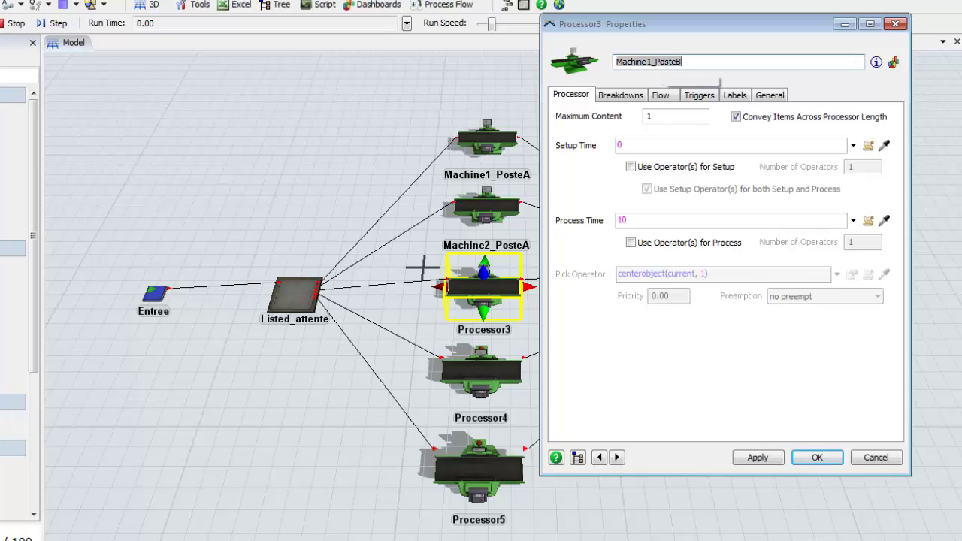
Enable pulling on the input of Machine1_PosteB from any port, require a Specific Itemtype, and apply the properties.
{"action": "left_click", "coordinate": [665, 98]}
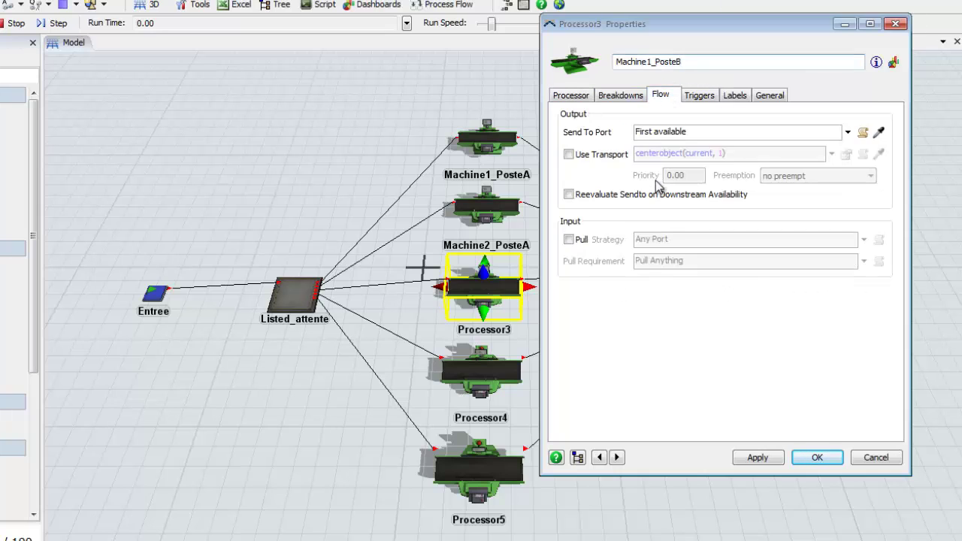
{"action": "left_click", "coordinate": [569, 240]}
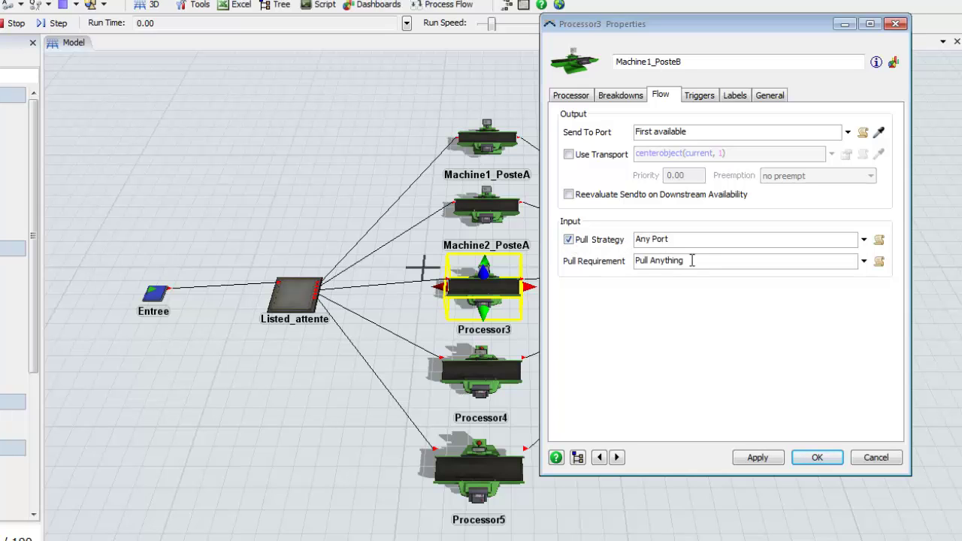
{"action": "left_click", "coordinate": [863, 261]}
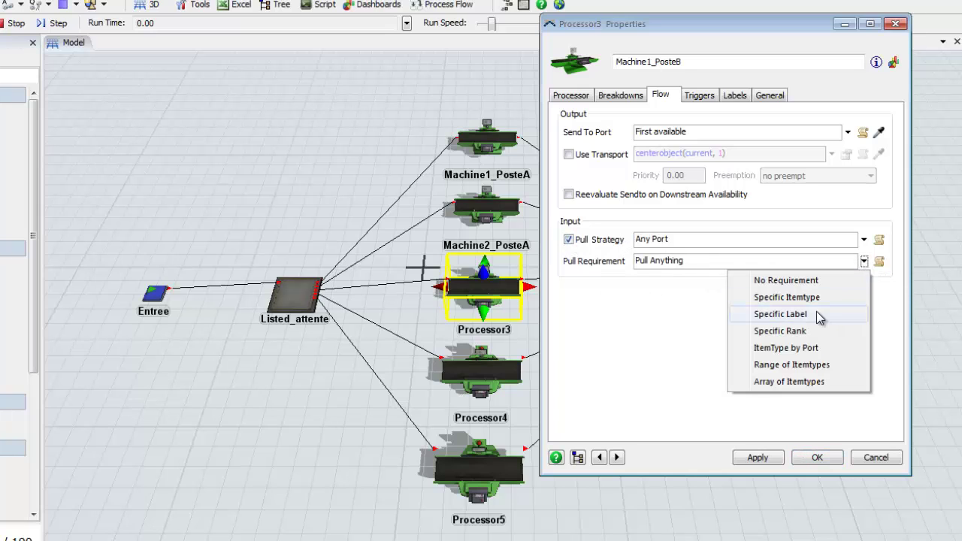
{"action": "left_click", "coordinate": [805, 297]}
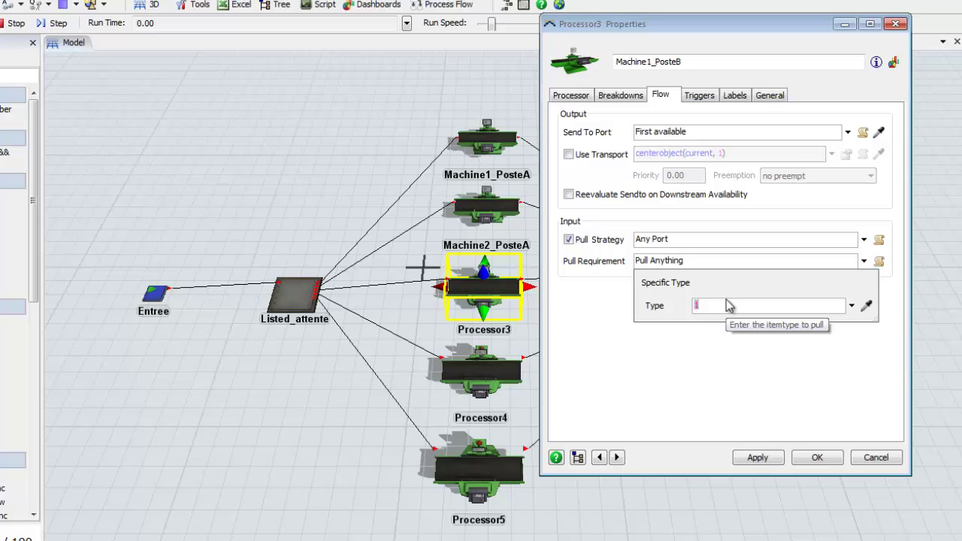
{"action": "left_click", "coordinate": [814, 458]}
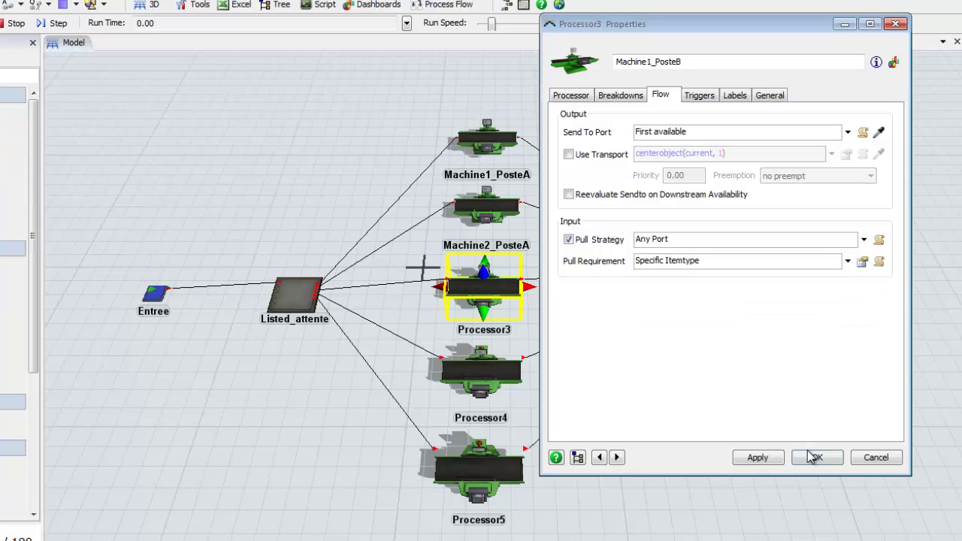
{"action": "left_click", "coordinate": [761, 459]}
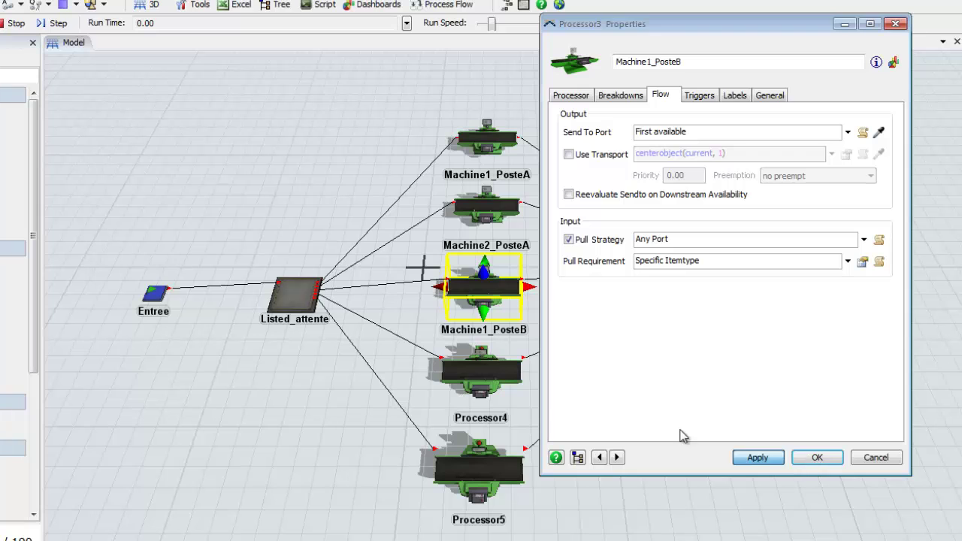
Rename Processor4 as Machine2_PosteB, reusing the copied name of Machine1_PosteB.
{"action": "double_click", "coordinate": [473, 383]}
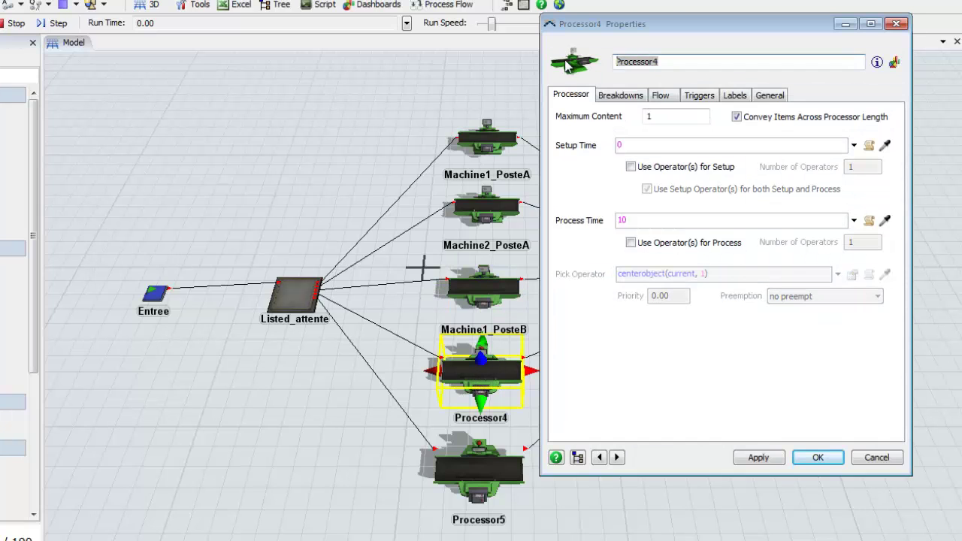
{"action": "key", "text": "ctrl+v"}
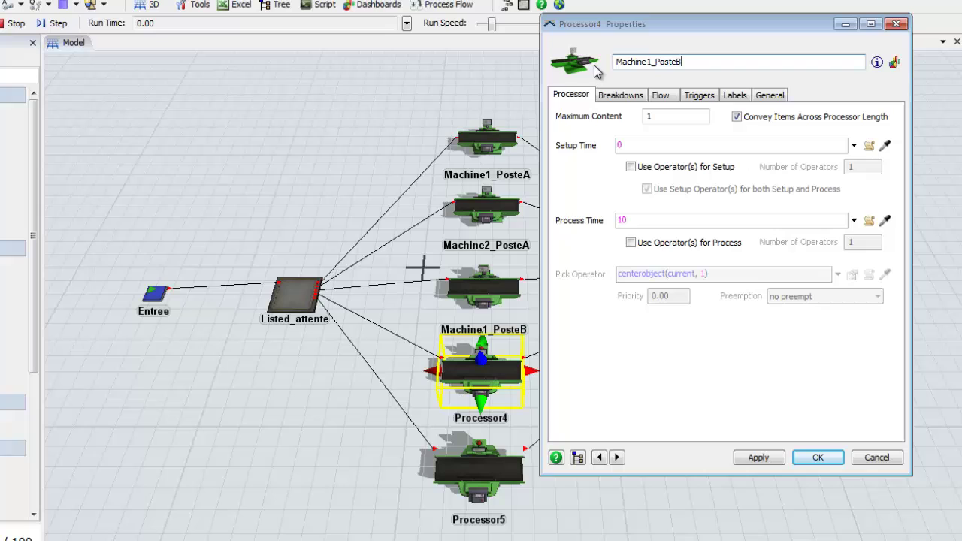
{"action": "left_click", "coordinate": [654, 61]}
{"action": "key", "text": "BackSpace"}
{"action": "type", "text": "2"}
Enable pulling on the input of Machine2_PosteB from any port, require Specific Itemtype 2, and accept the properties.
{"action": "left_click", "coordinate": [661, 96]}
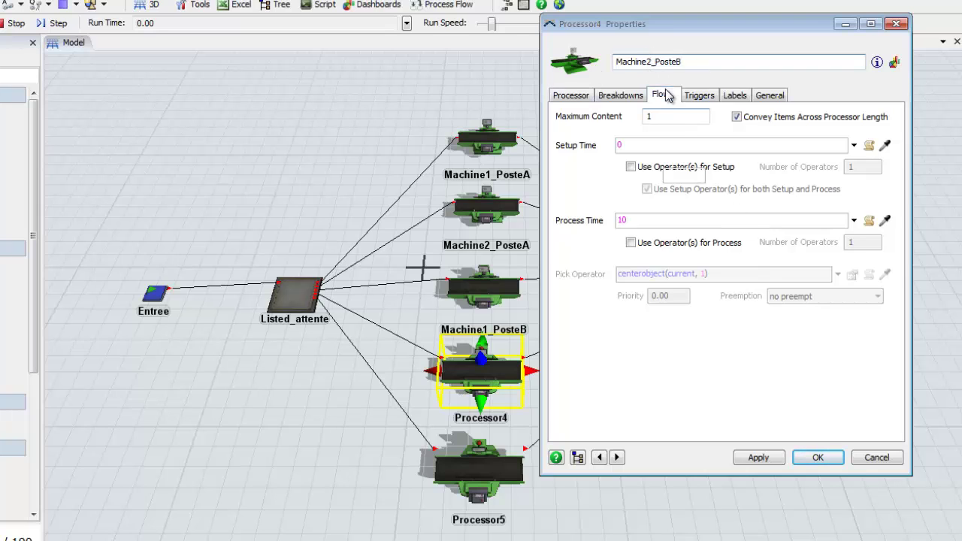
{"action": "left_click", "coordinate": [569, 240]}
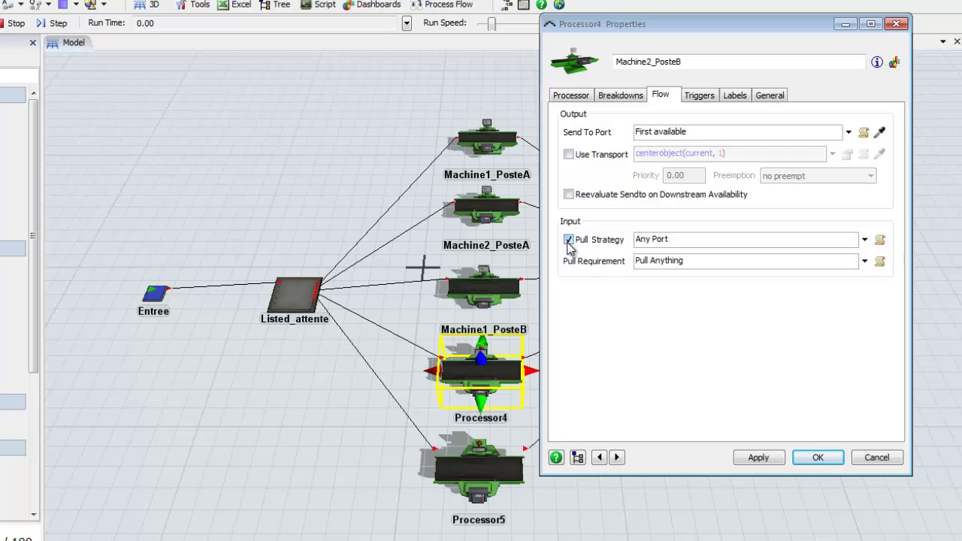
{"action": "left_click", "coordinate": [865, 261]}
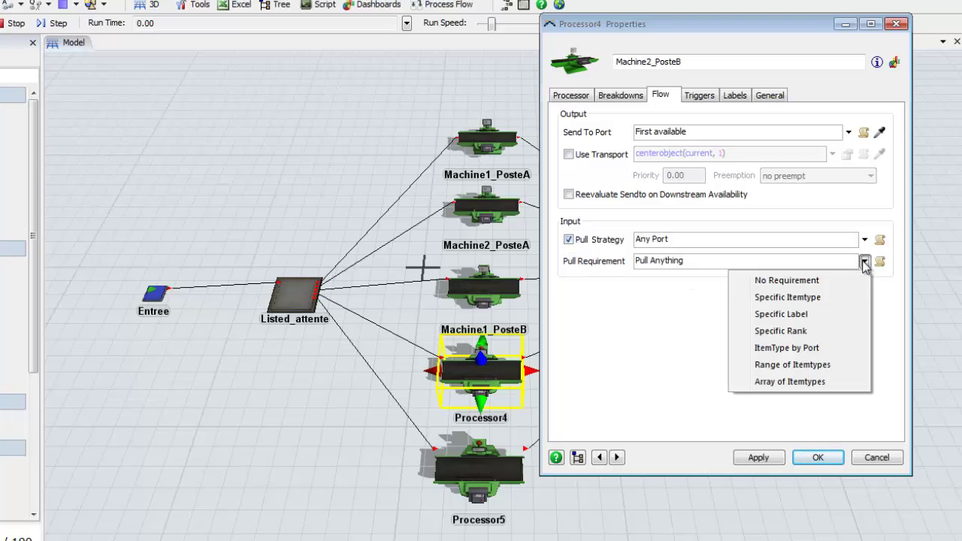
{"action": "left_click", "coordinate": [812, 297]}
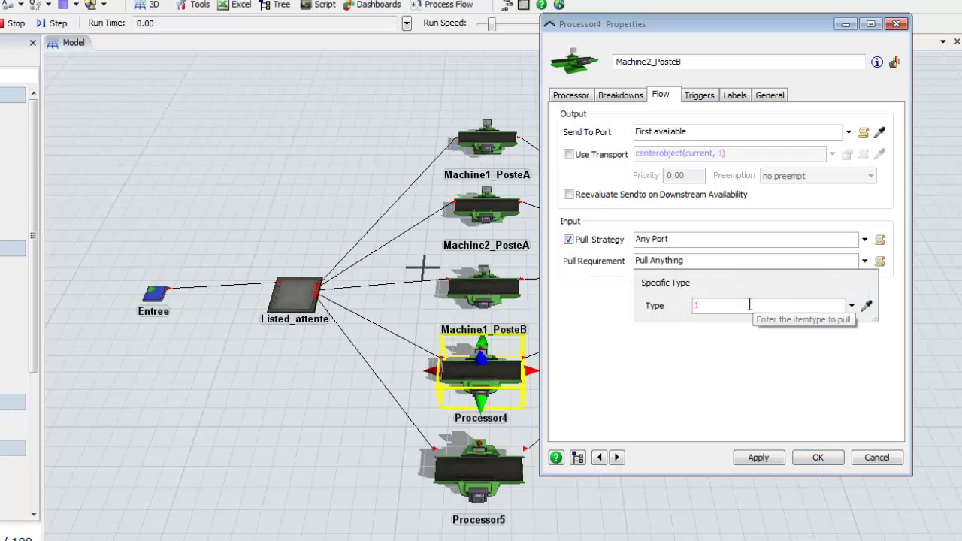
{"action": "left_click", "coordinate": [811, 305]}
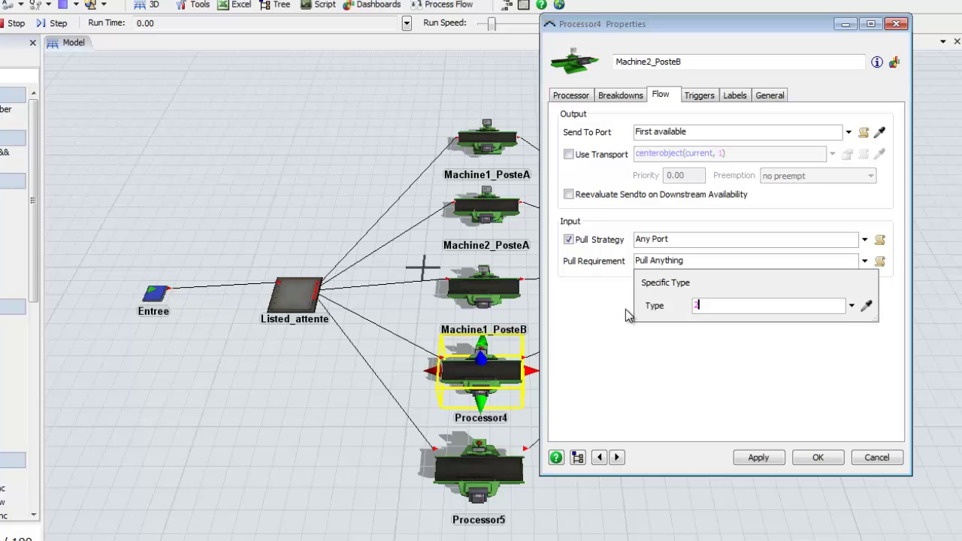
{"action": "left_click", "coordinate": [779, 457]}
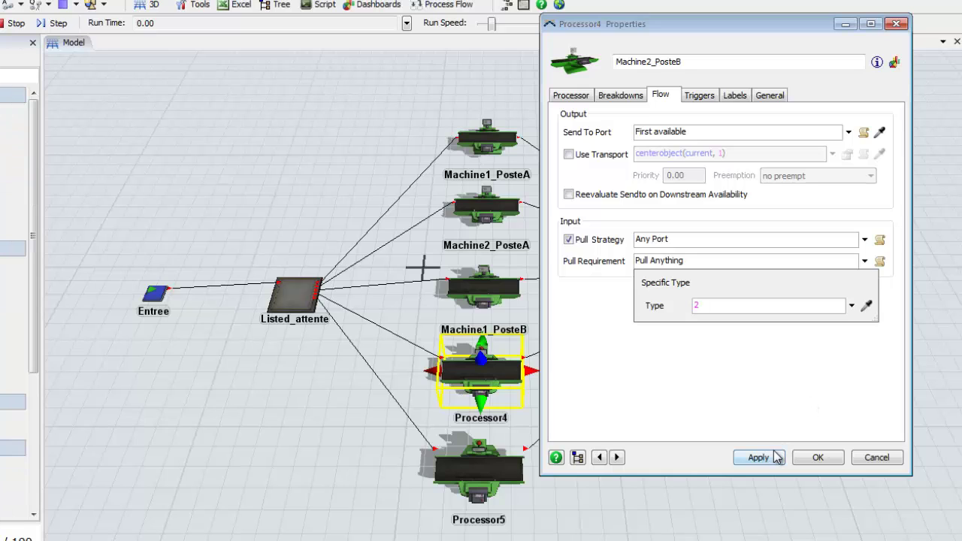
{"action": "left_click", "coordinate": [816, 460]}
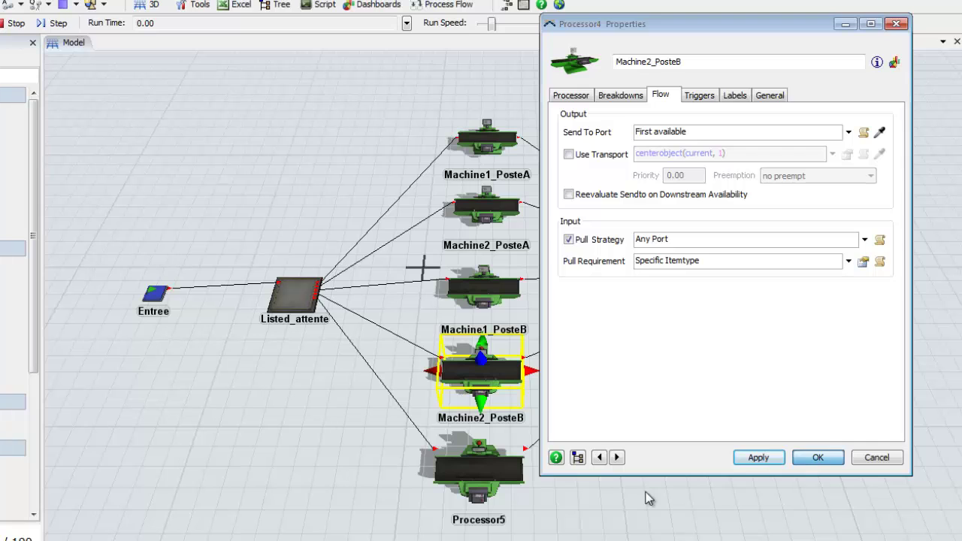
Rename Processor5 as Machine3_PosteB, reusing the copied machine name.
{"action": "left_click", "coordinate": [504, 473]}
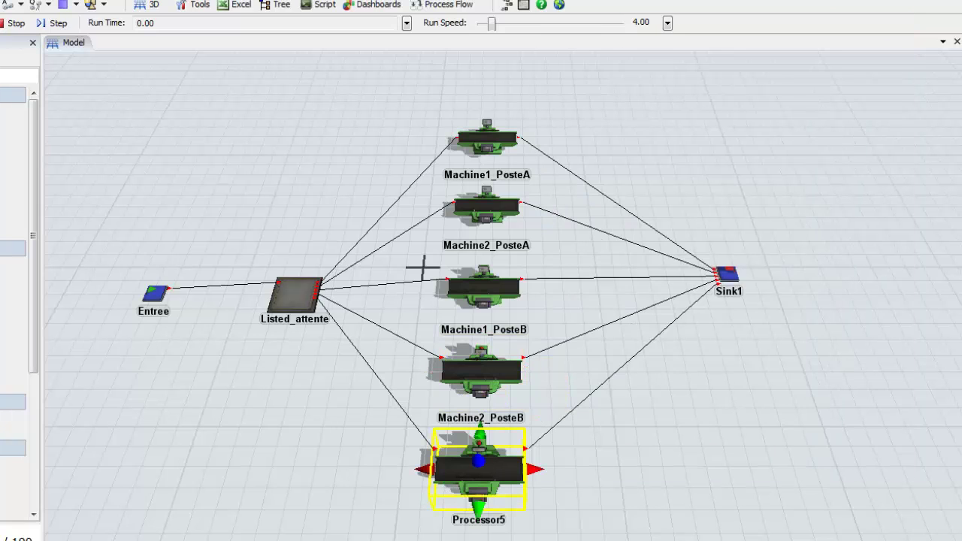
{"action": "double_click", "coordinate": [504, 472]}
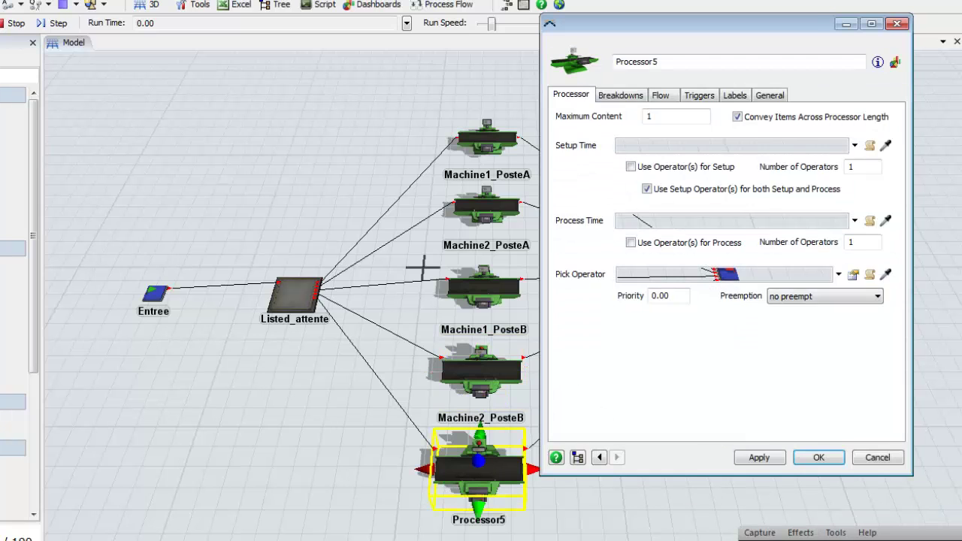
{"action": "double_click", "coordinate": [640, 64]}
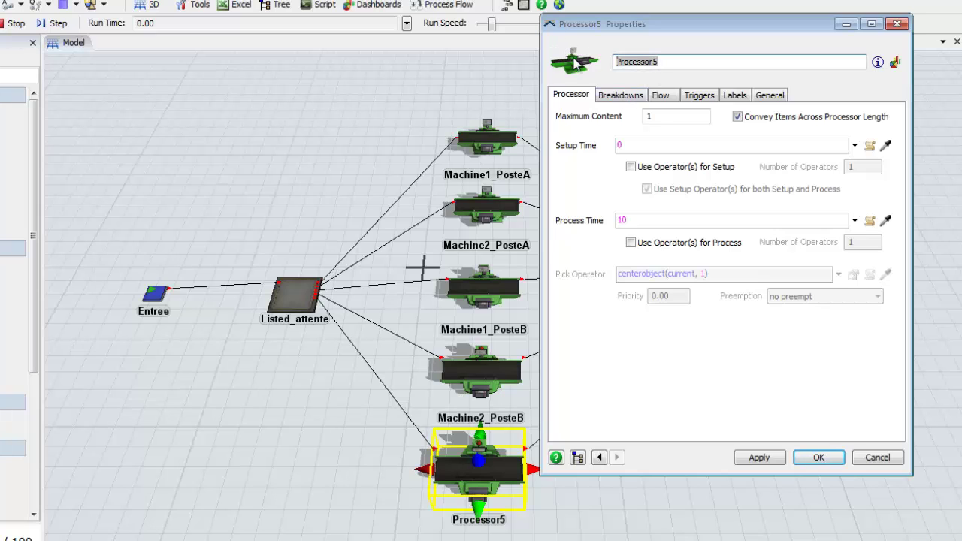
{"action": "key", "text": "ctrl+v"}
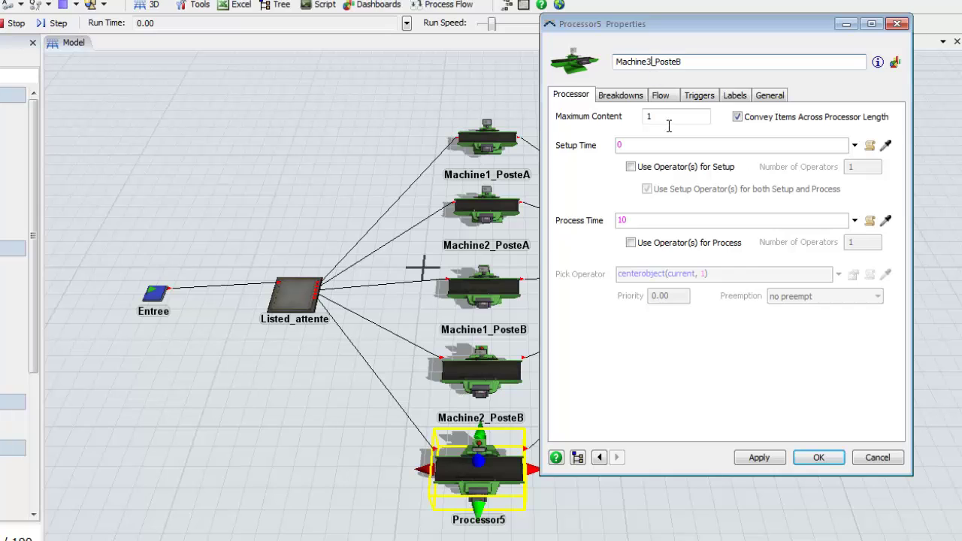
Enable pulling on the input of Machine3_PosteB from any port, require Specific Itemtype 2, and accept the properties.
{"action": "left_click", "coordinate": [660, 96]}
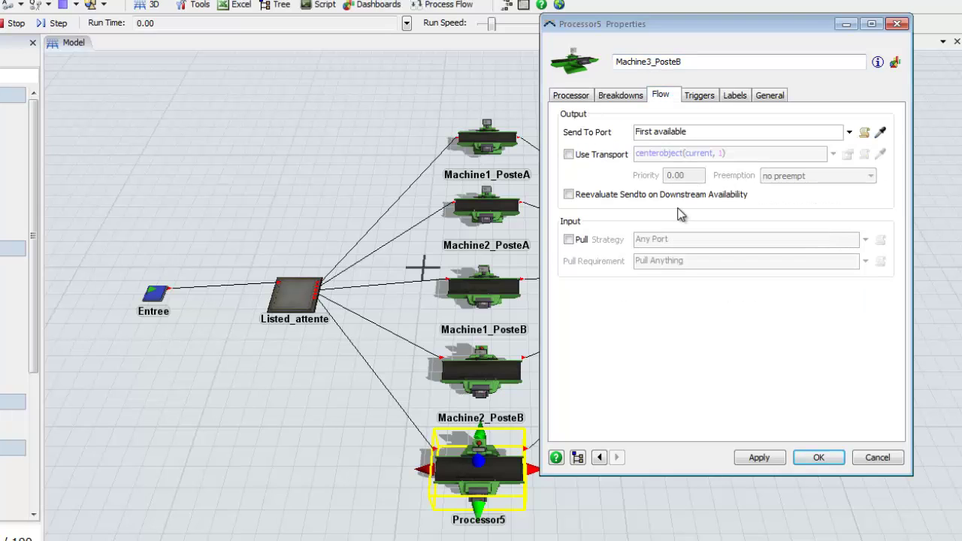
{"action": "left_click", "coordinate": [569, 240]}
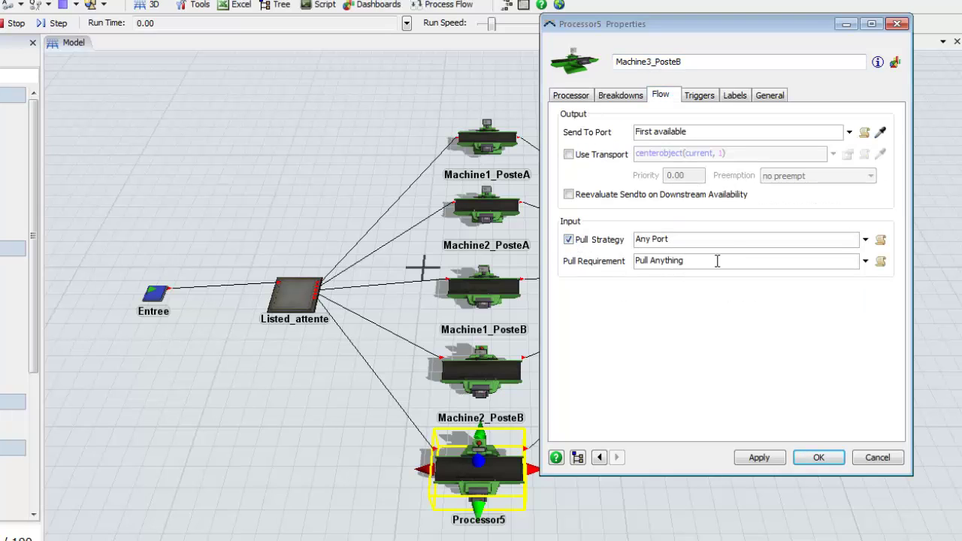
{"action": "left_click", "coordinate": [865, 261]}
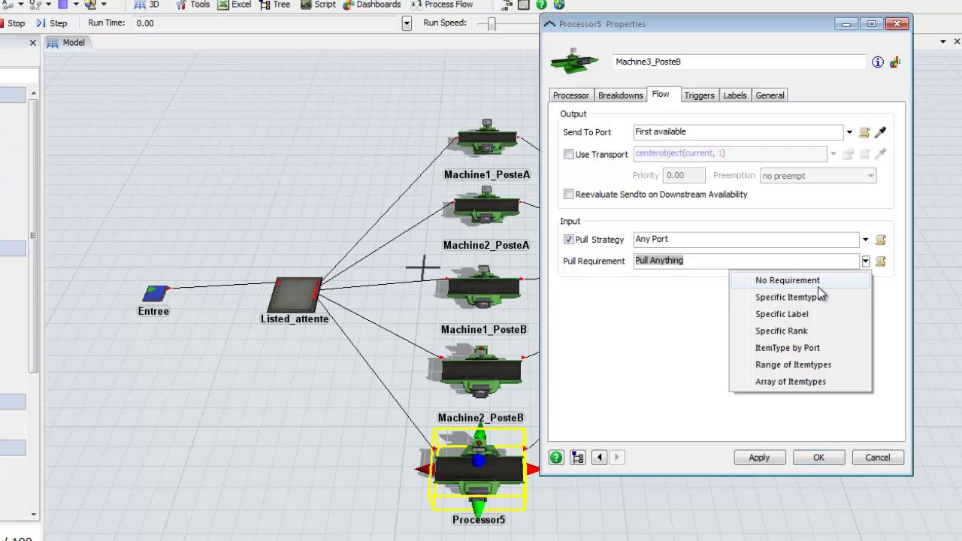
{"action": "left_click", "coordinate": [819, 297]}
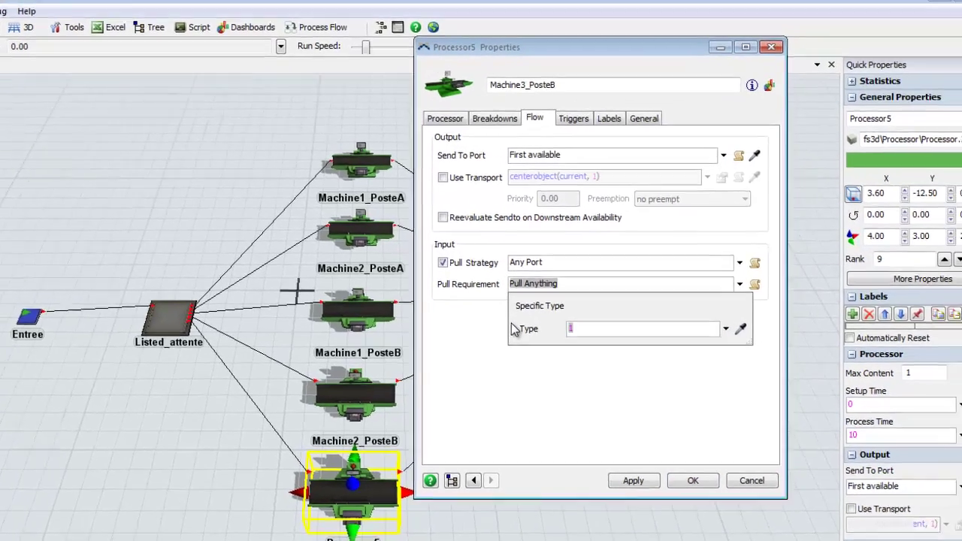
{"action": "type", "text": "2"}
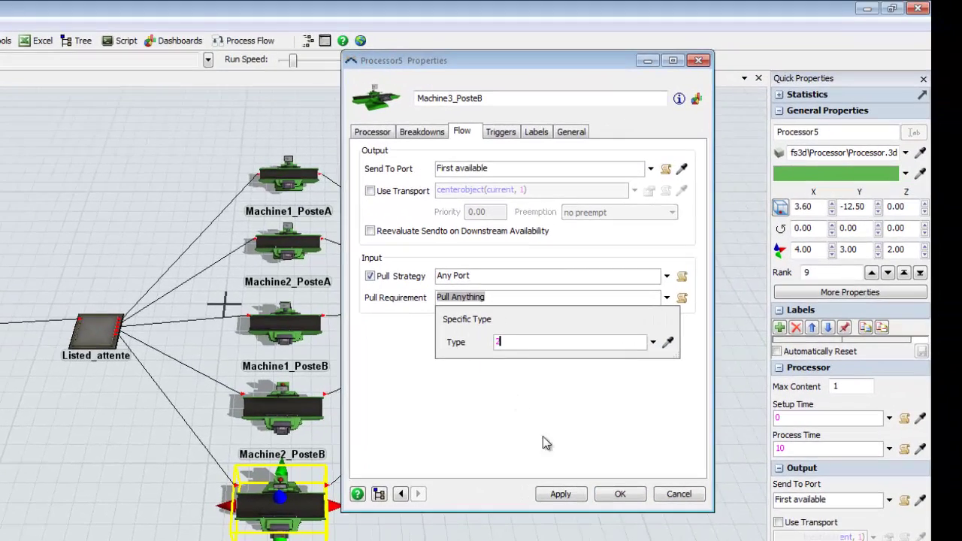
{"action": "left_click", "coordinate": [563, 494]}
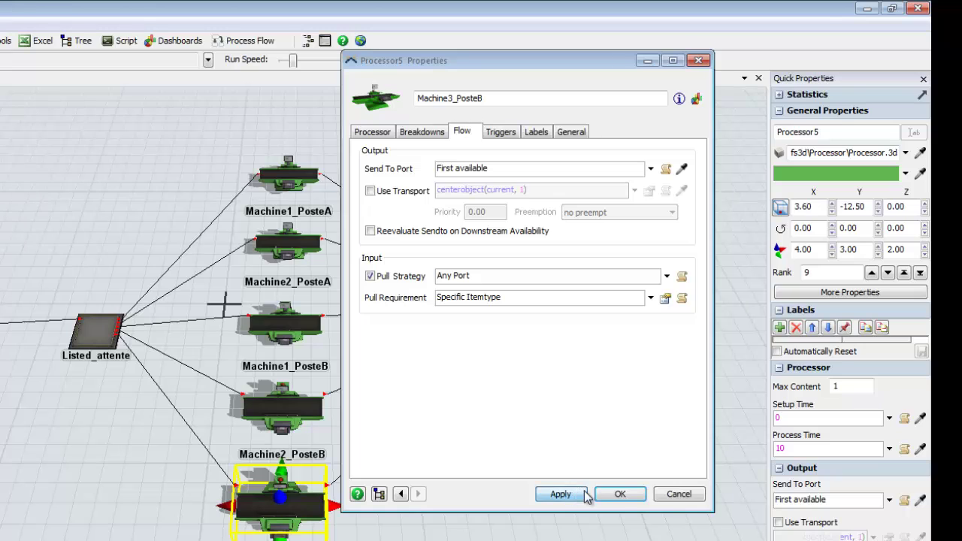
{"action": "left_click", "coordinate": [619, 494]}
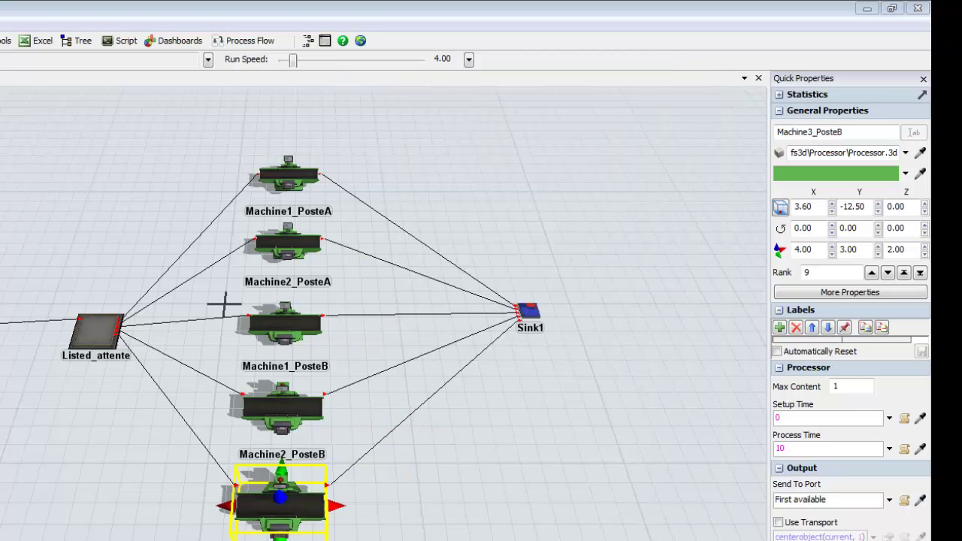
Rename Sink1 as Sortie in its properties and accept the change.
{"action": "left_click", "coordinate": [529, 311]}
{"action": "double_click", "coordinate": [528, 313]}
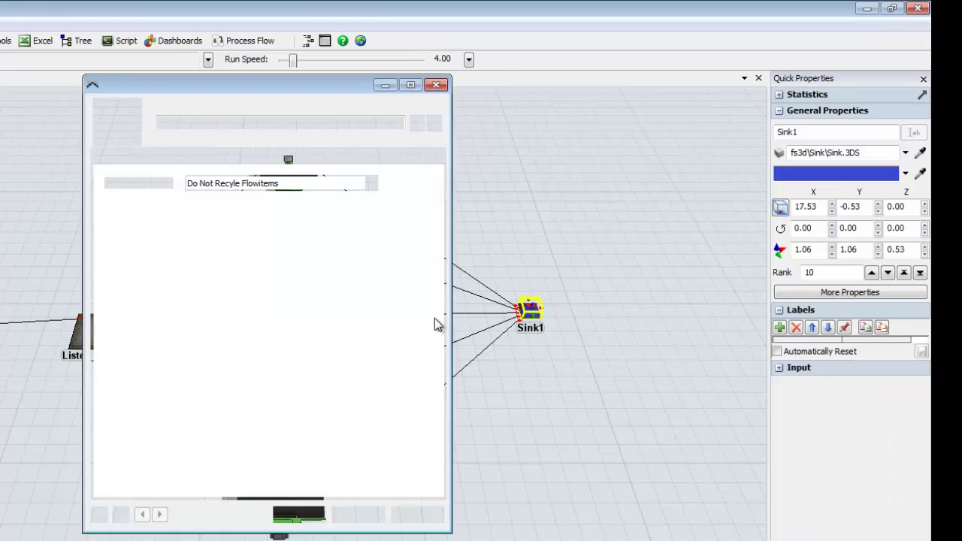
{"action": "left_click_drag", "start_coordinate": [308, 103], "coordinate": [536, 134]}
{"action": "left_click_drag", "start_coordinate": [446, 154], "coordinate": [381, 155]}
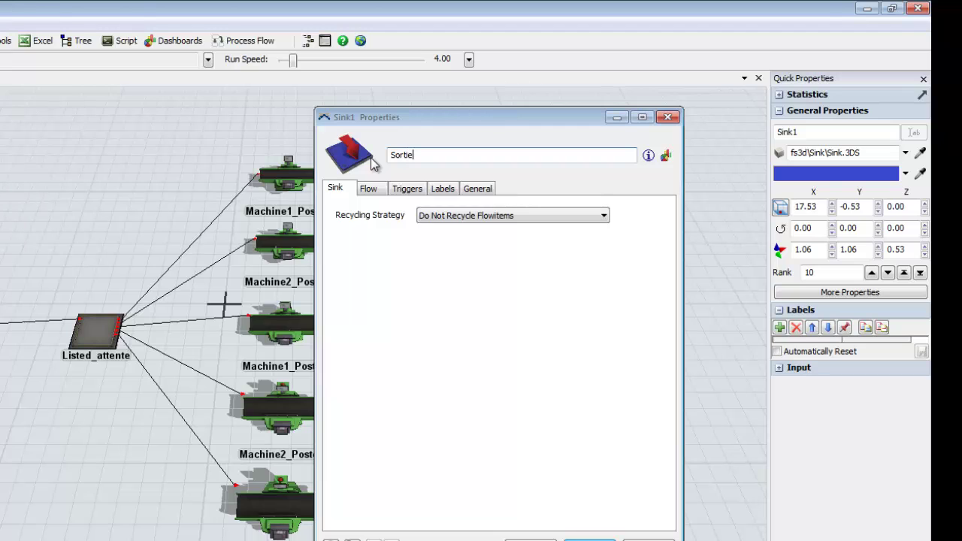
{"action": "type", "text": "Sortie"}
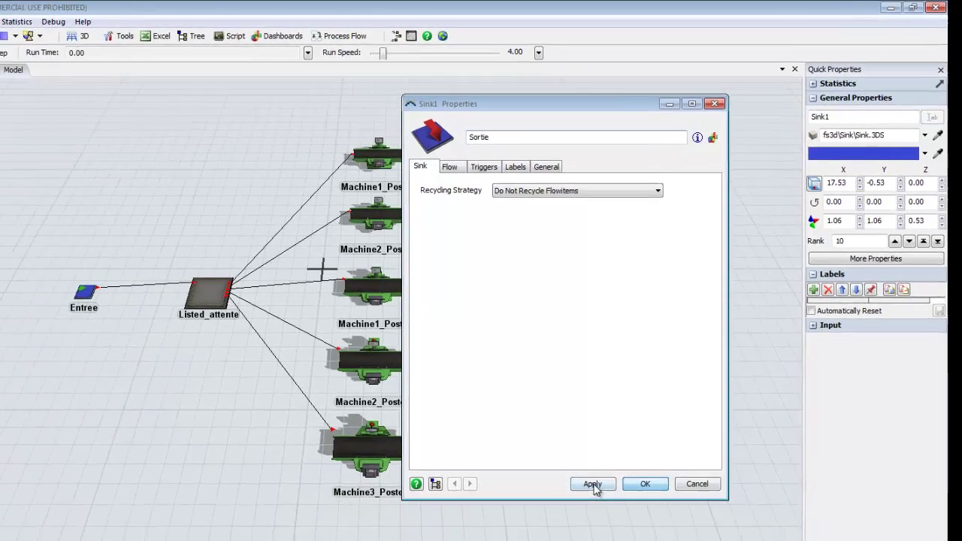
{"action": "left_click", "coordinate": [646, 428]}
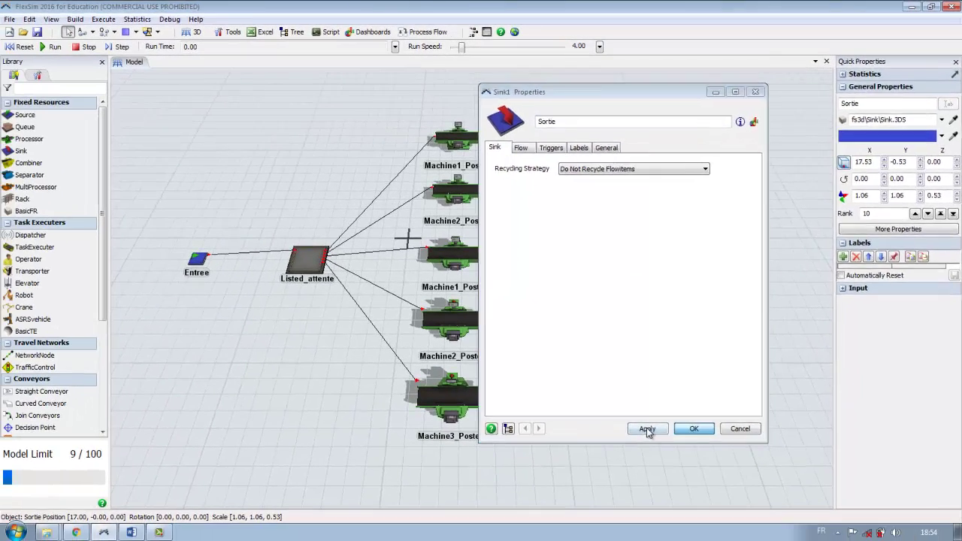
{"action": "left_click", "coordinate": [690, 429]}
{"action": "left_click_drag", "start_coordinate": [579, 388], "coordinate": [591, 385]}
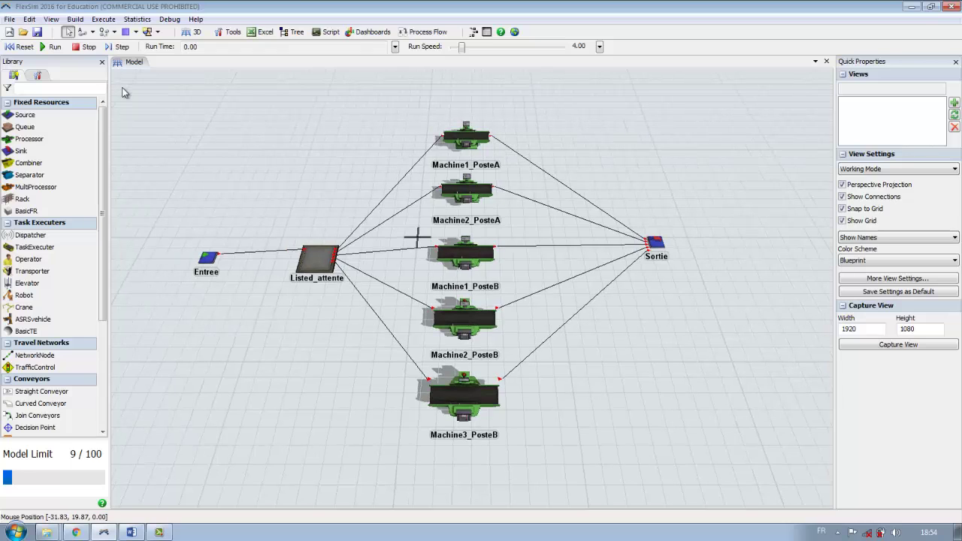
Reset and run the simulation to watch how items flow to the machines, and reset the model again.
{"action": "left_click", "coordinate": [22, 47]}
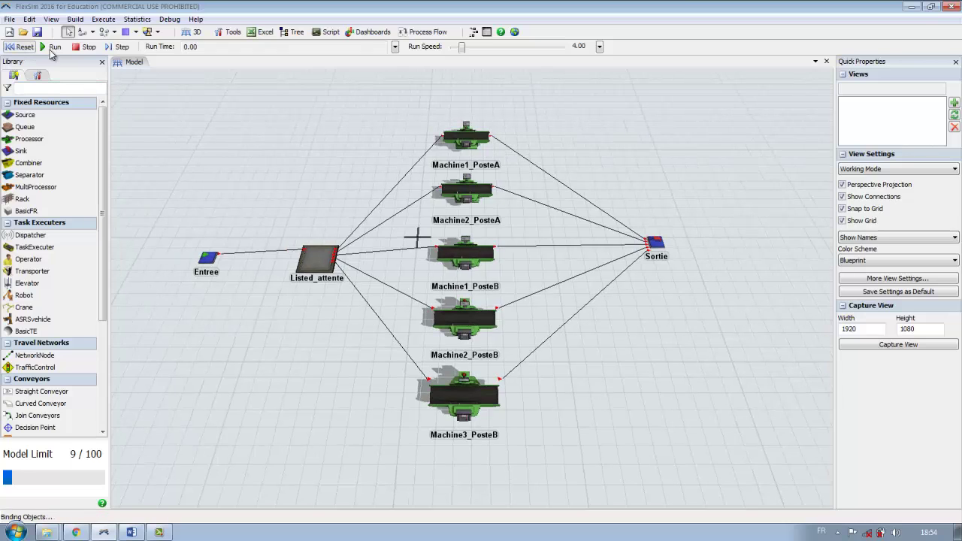
{"action": "left_click", "coordinate": [51, 47]}
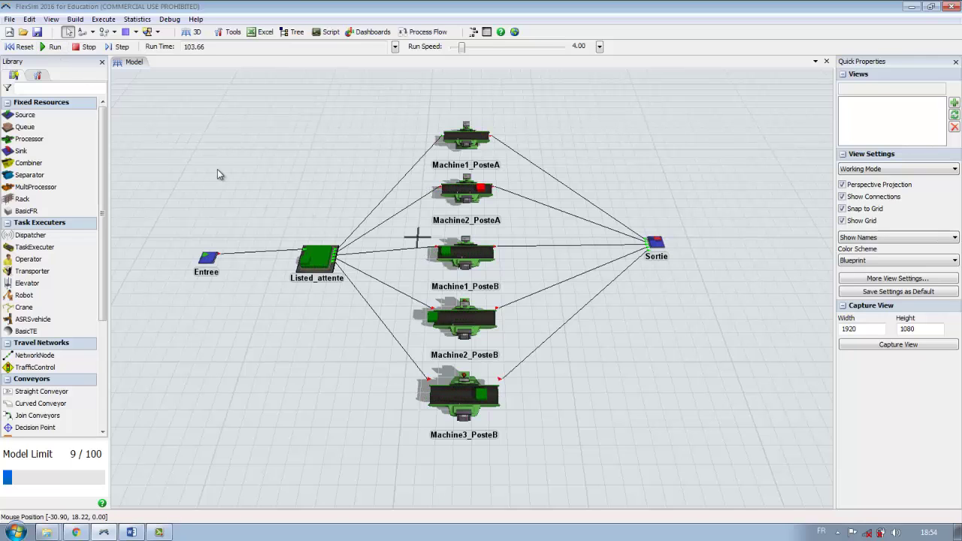
{"action": "left_click", "coordinate": [21, 46]}
Color Machine1_PosteA dark red in its general properties and accept the change.
{"action": "left_click", "coordinate": [479, 134]}
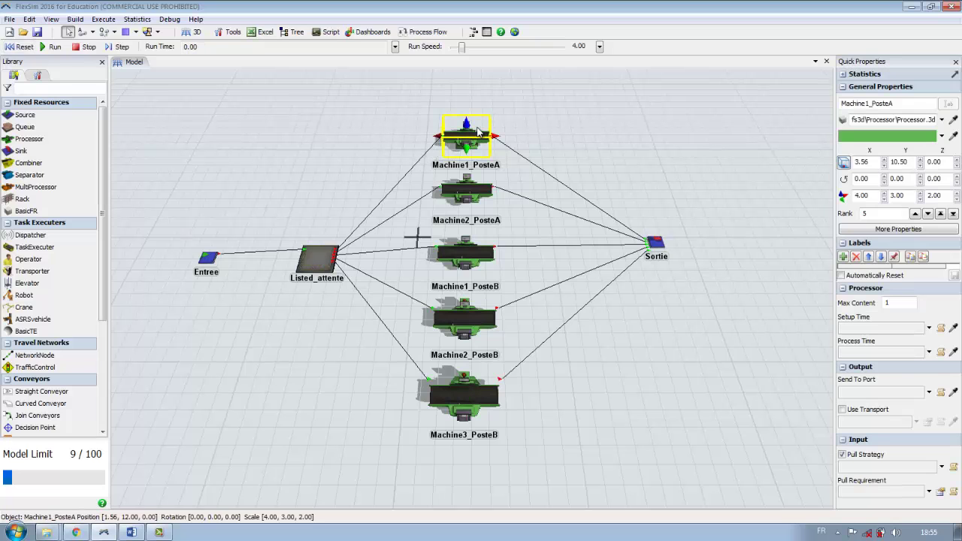
{"action": "double_click", "coordinate": [495, 141]}
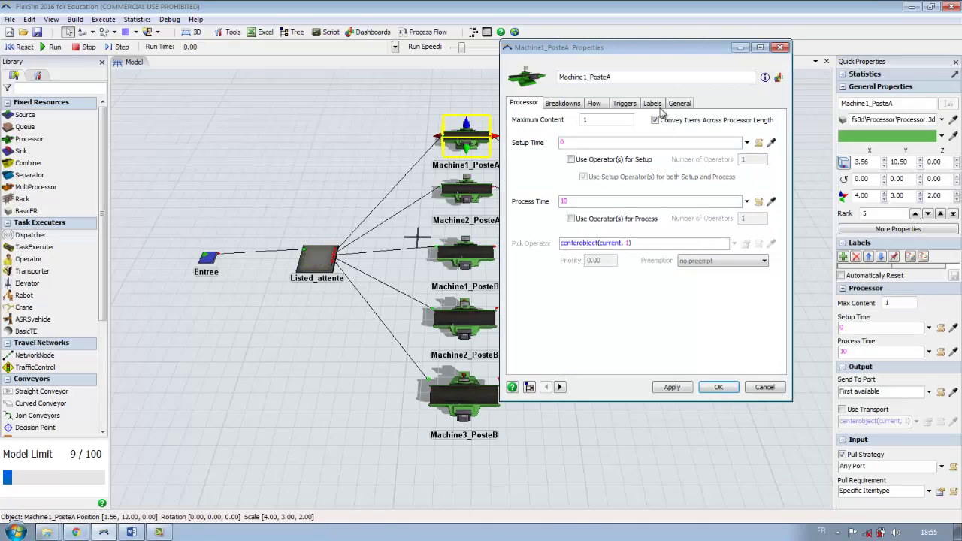
{"action": "left_click", "coordinate": [673, 199]}
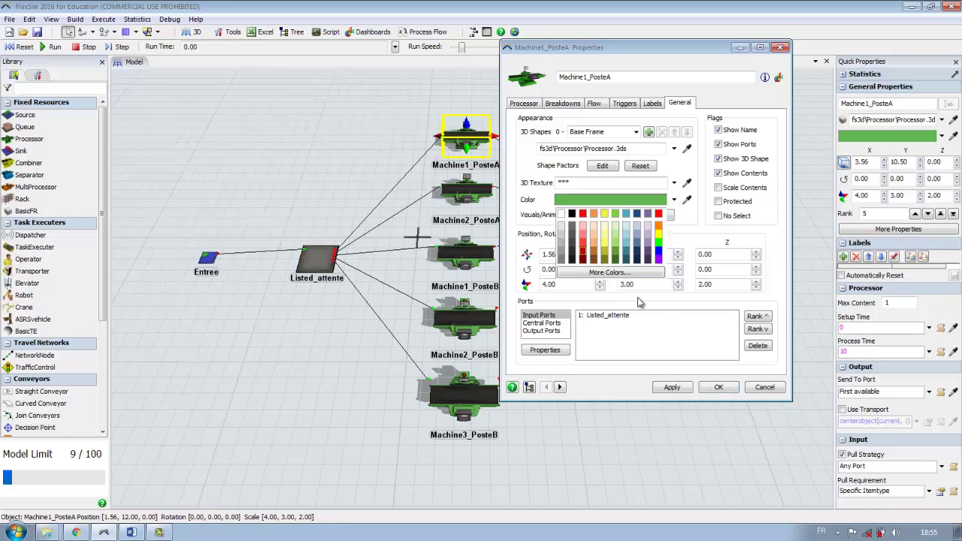
{"action": "left_click", "coordinate": [583, 252]}
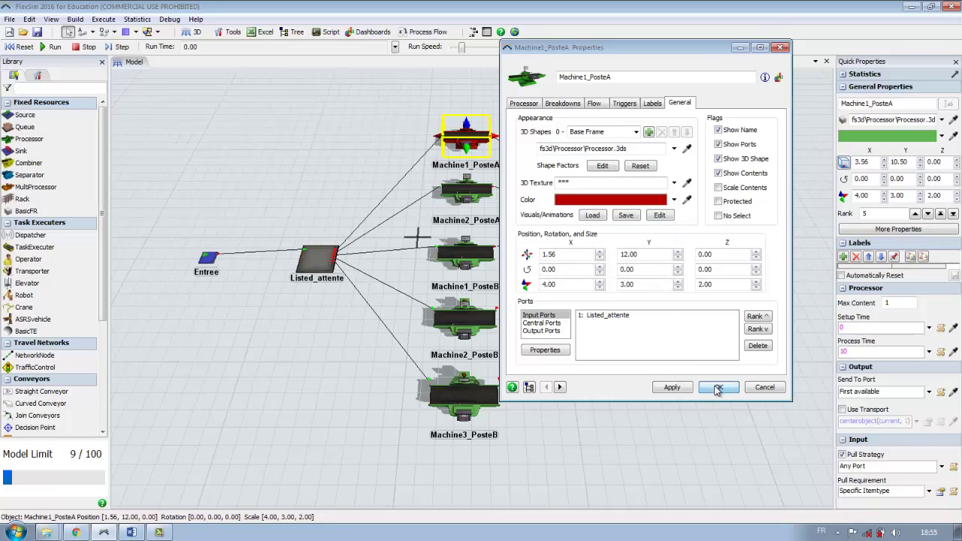
{"action": "left_click", "coordinate": [718, 388]}
Color Machine2_PosteA the same dark red in its general properties and accept the change.
{"action": "left_click", "coordinate": [474, 192]}
{"action": "double_click", "coordinate": [474, 192]}
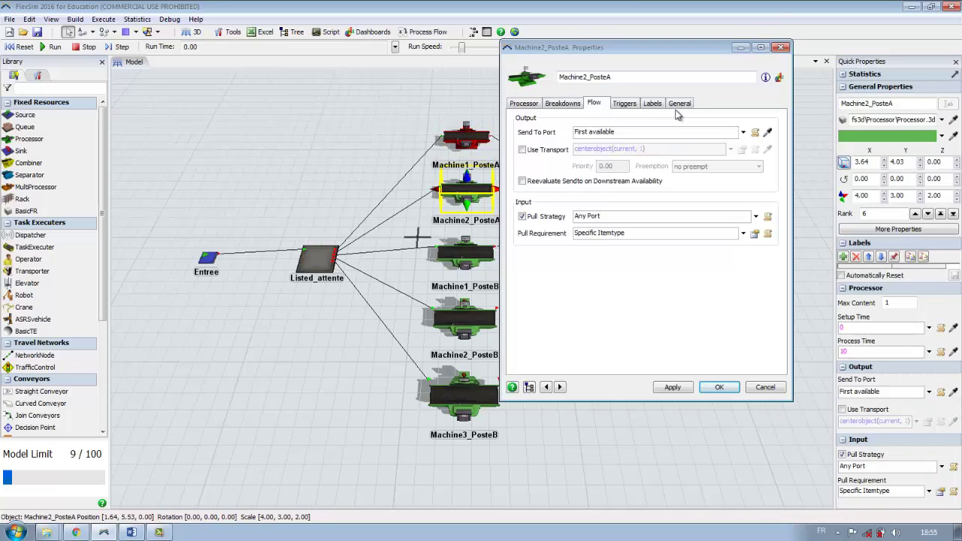
{"action": "left_click", "coordinate": [679, 103]}
{"action": "left_click", "coordinate": [675, 200]}
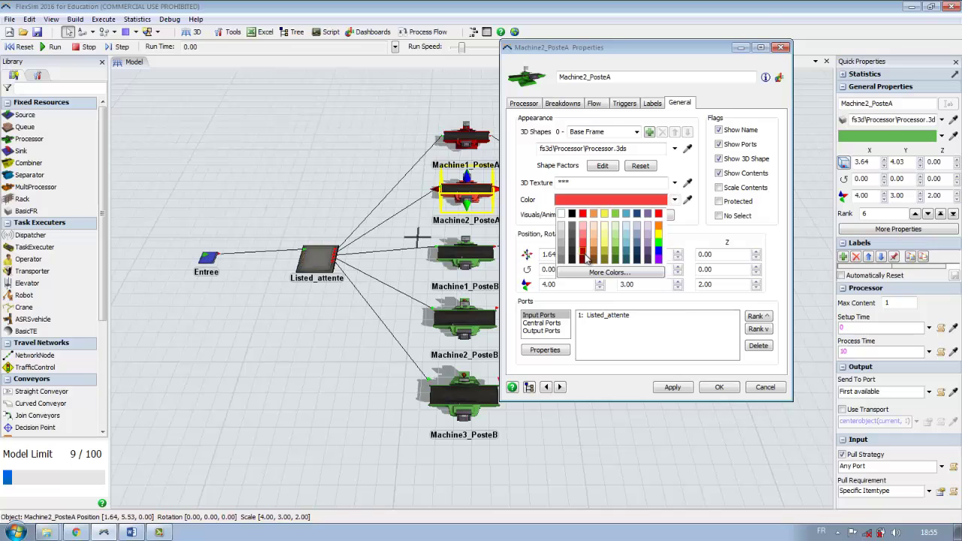
{"action": "left_click", "coordinate": [584, 256]}
{"action": "left_click", "coordinate": [720, 387]}
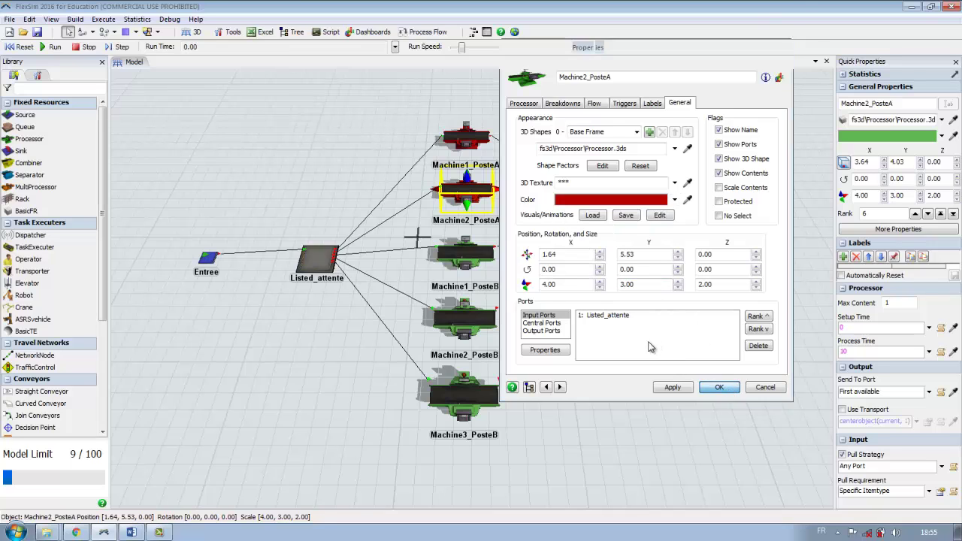
{"action": "left_click", "coordinate": [639, 359]}
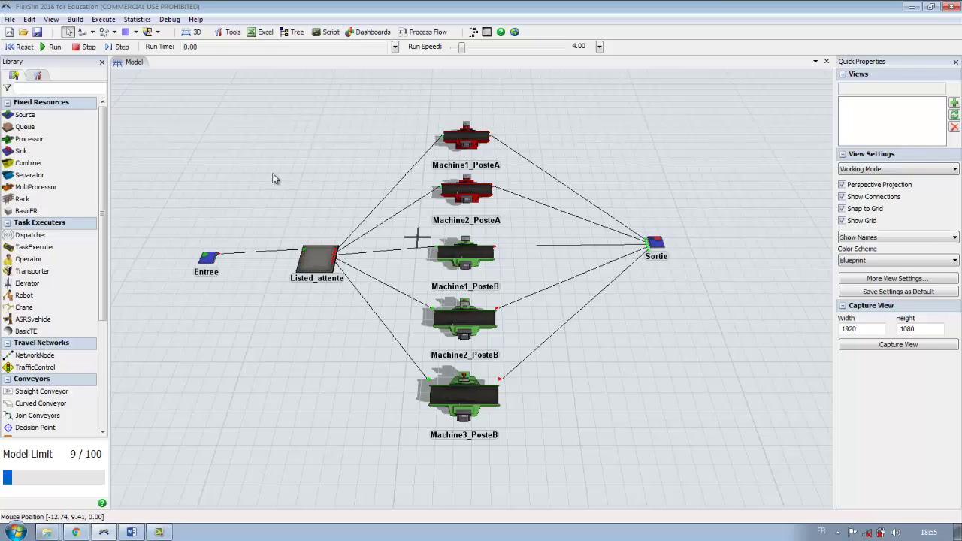
Add a dashboard and place a State Bar chart near its upper edge, enlarged to nearly the full dashboard width.
{"action": "scroll", "coordinate": [274, 178], "scroll_direction": "up", "scroll_amount": 2}
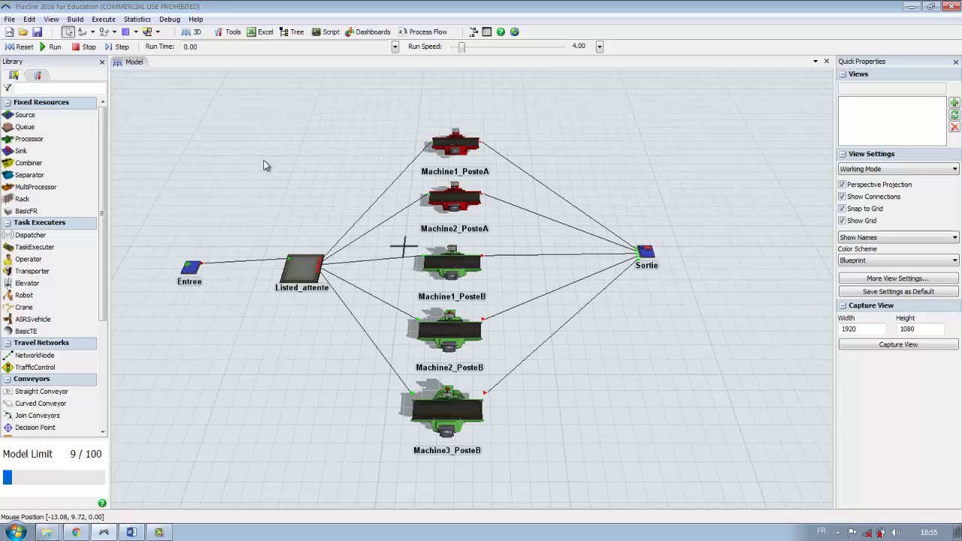
{"action": "left_click", "coordinate": [367, 33]}
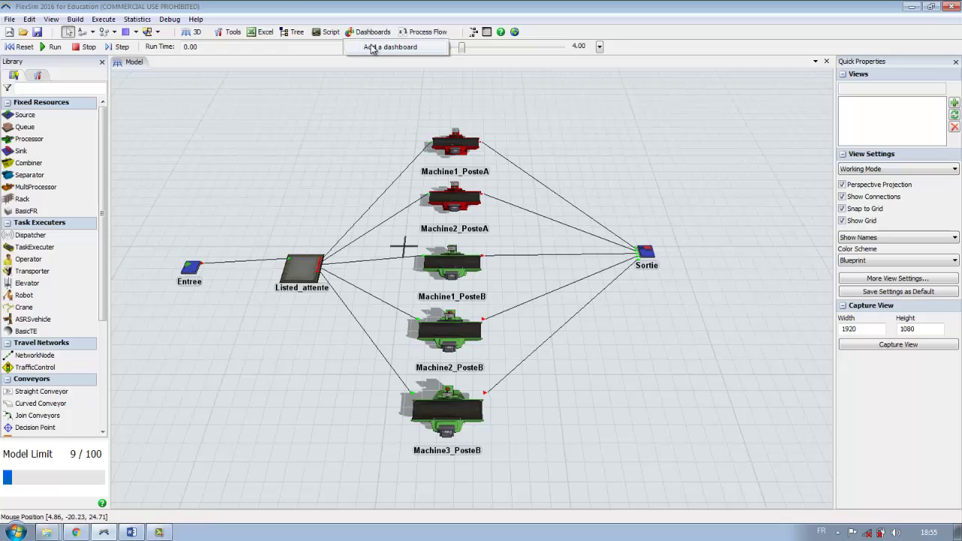
{"action": "left_click", "coordinate": [373, 47]}
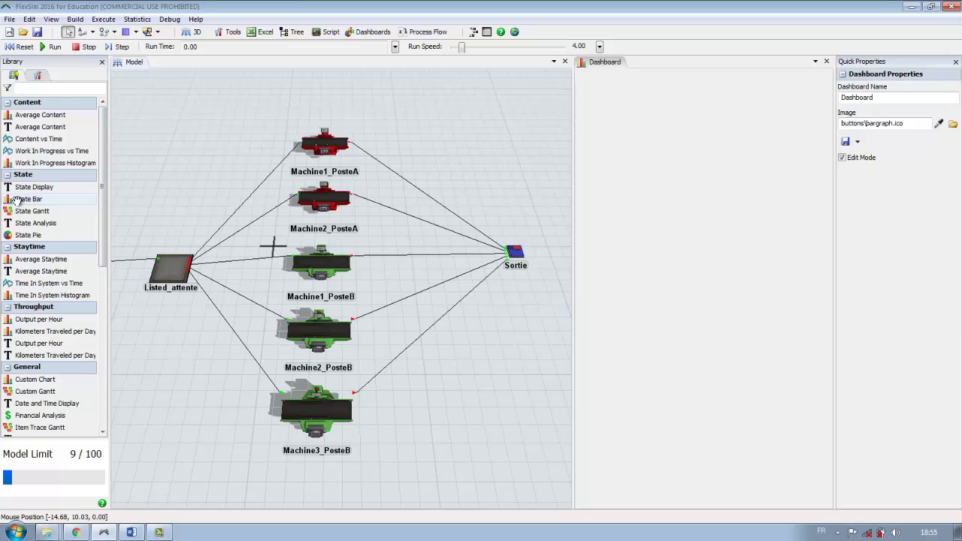
{"action": "left_click_drag", "start_coordinate": [18, 198], "coordinate": [665, 176]}
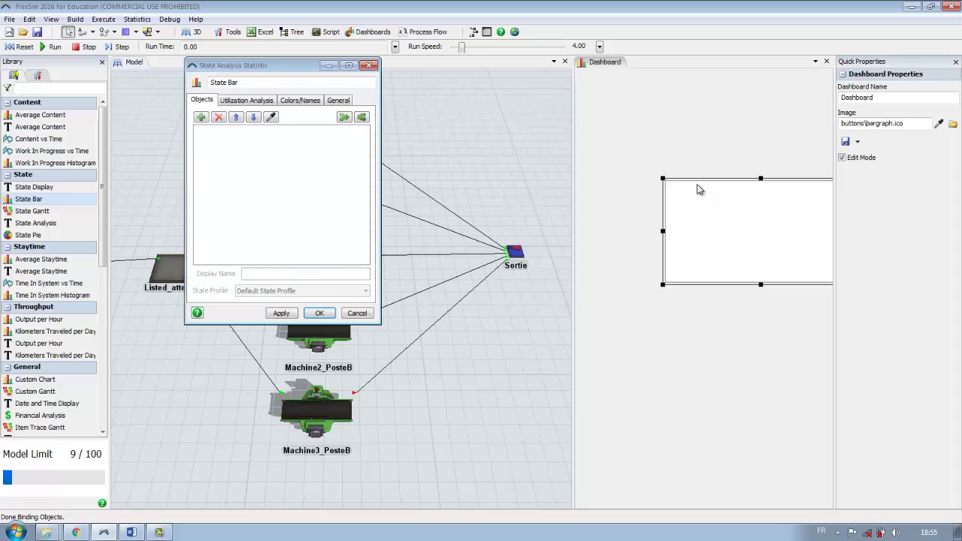
{"action": "left_click_drag", "start_coordinate": [646, 173], "coordinate": [598, 111]}
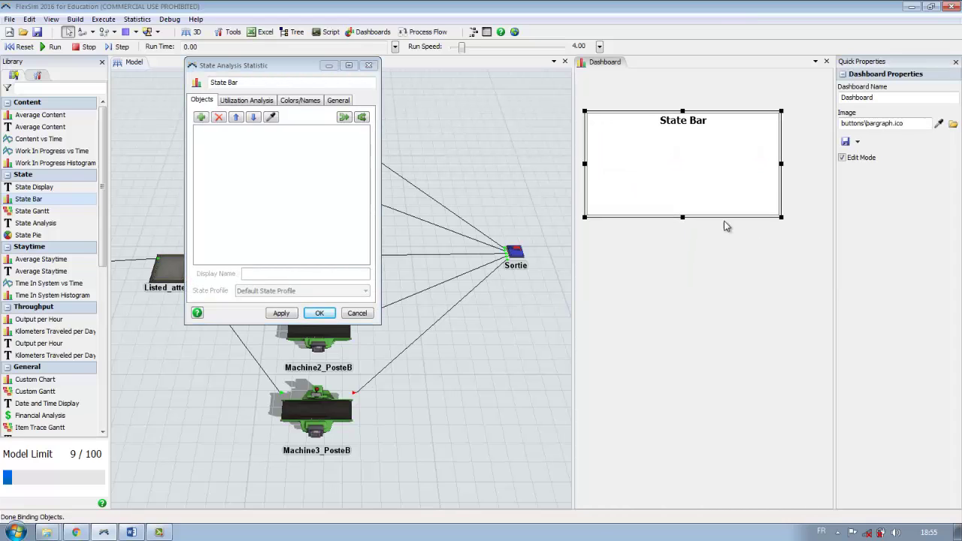
{"action": "left_click_drag", "start_coordinate": [782, 216], "coordinate": [821, 259]}
Add all five processors as the objects tracked by the State Bar chart.
{"action": "left_click_drag", "start_coordinate": [251, 69], "coordinate": [451, 82]}
{"action": "left_click", "coordinate": [435, 135]}
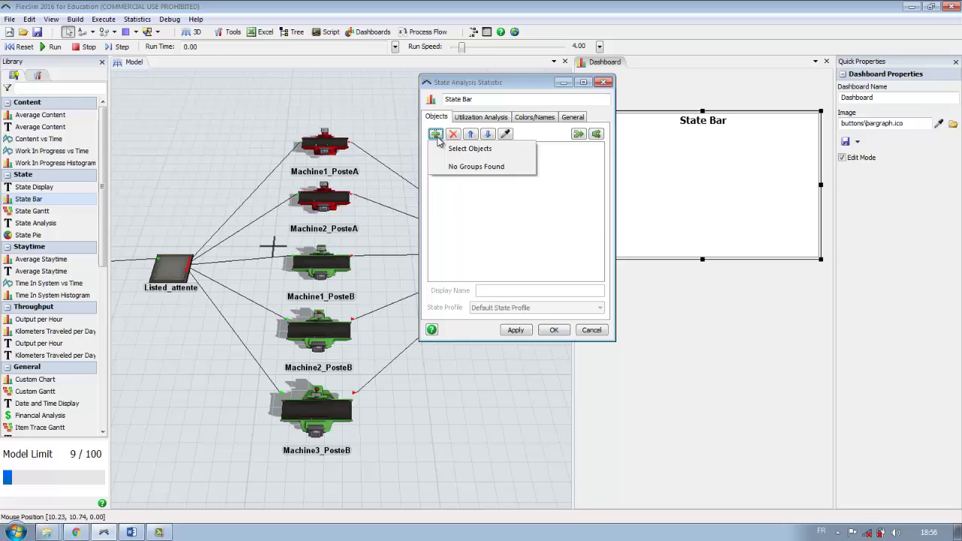
{"action": "left_click", "coordinate": [502, 149]}
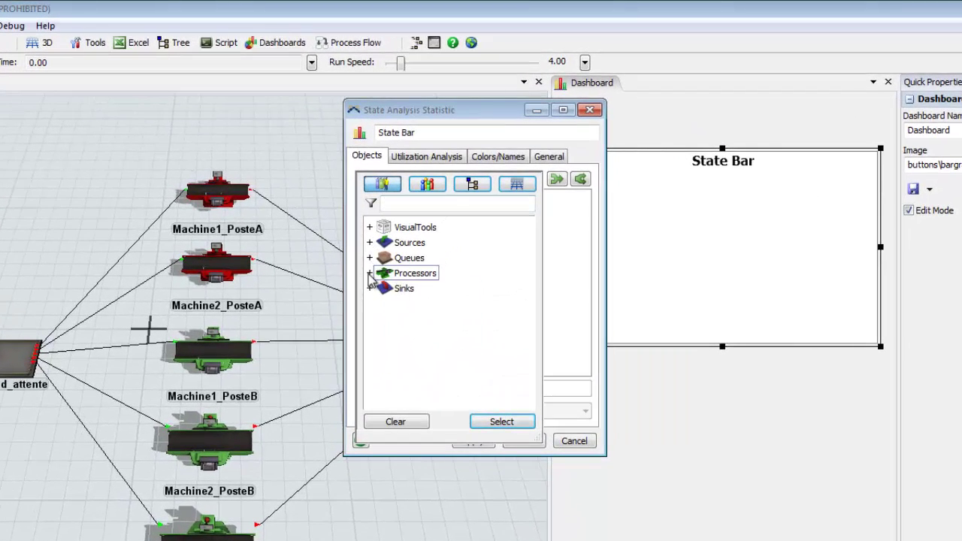
{"action": "left_click", "coordinate": [369, 274]}
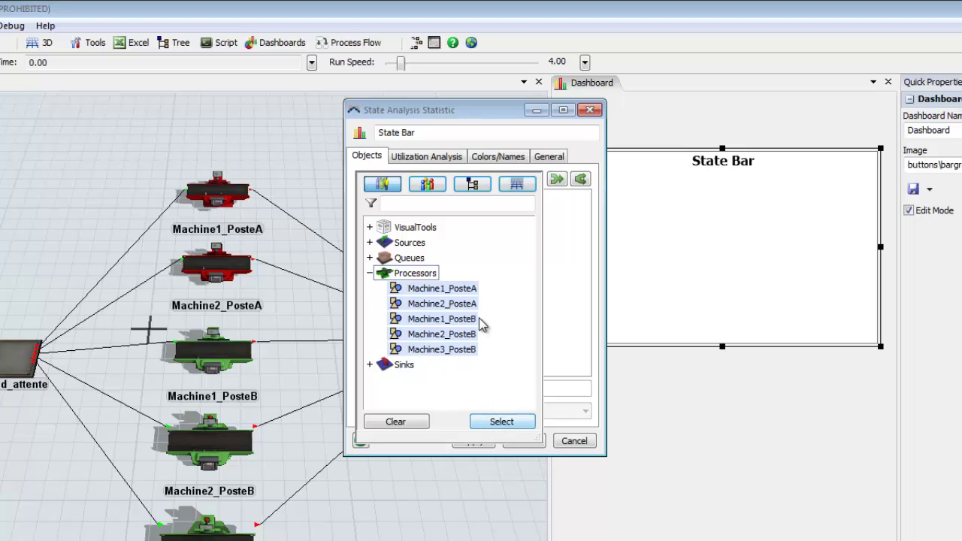
{"action": "left_click", "coordinate": [502, 423]}
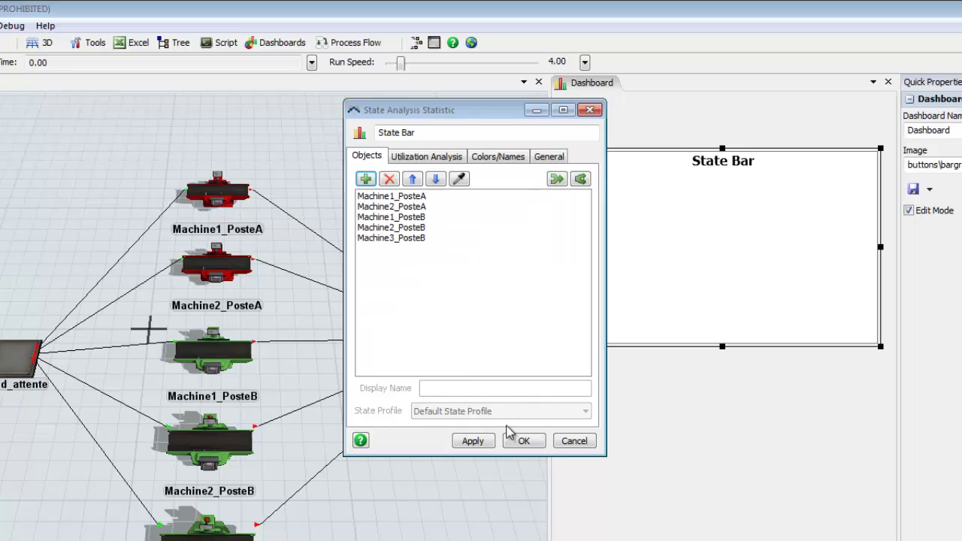
Combine the statistics of Machine1_PosteA and Machine2_PosteA into averages under the name Poste A.
{"action": "left_click", "coordinate": [399, 207]}
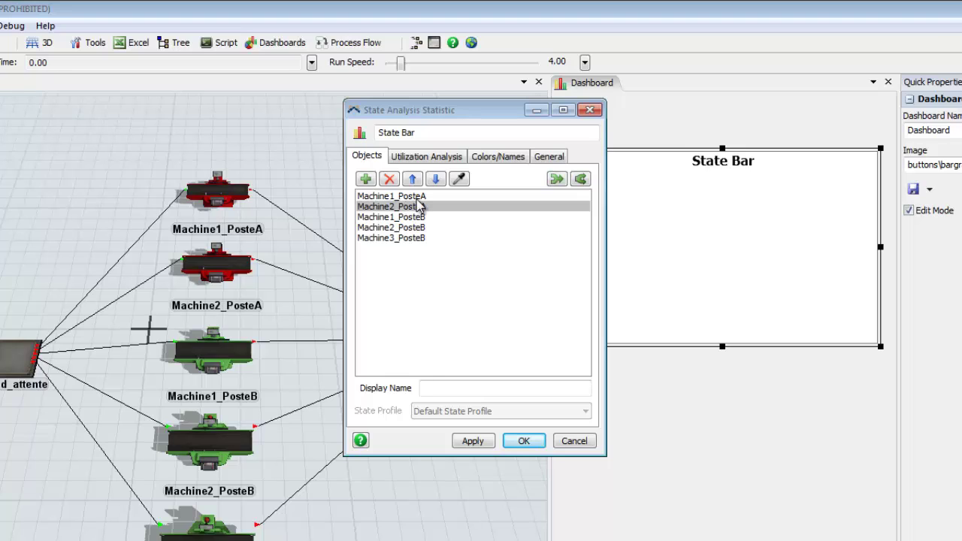
{"action": "left_click", "coordinate": [406, 196], "text": "shift"}
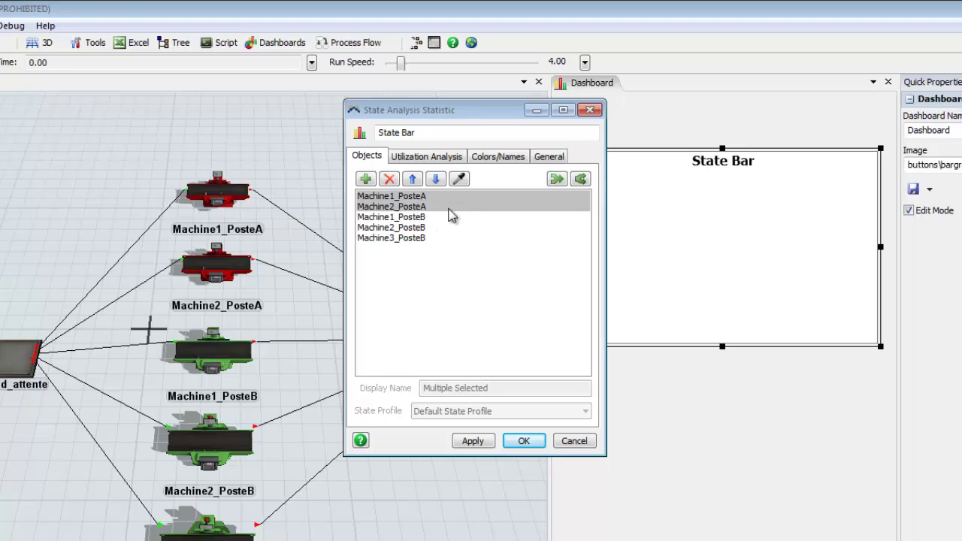
{"action": "left_click", "coordinate": [409, 200]}
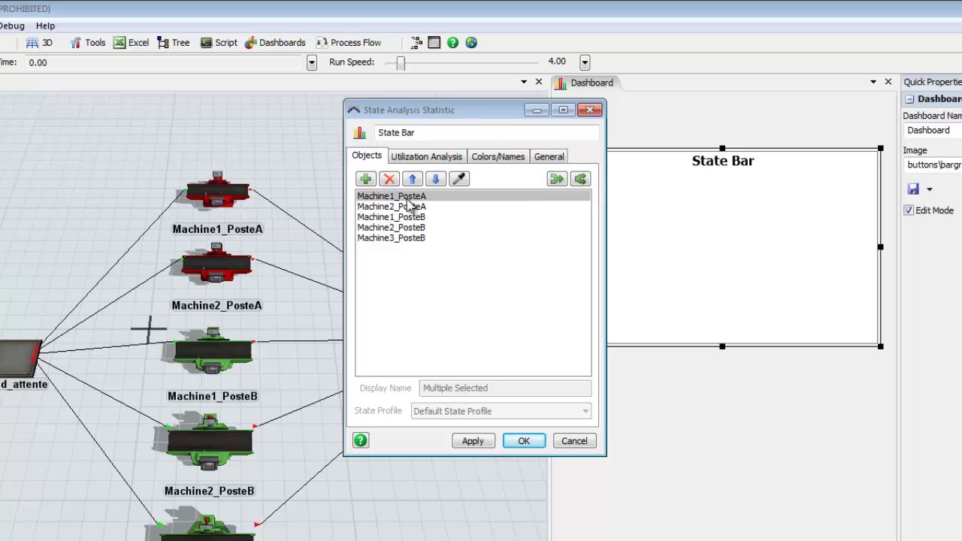
{"action": "left_click", "coordinate": [408, 206], "text": "shift"}
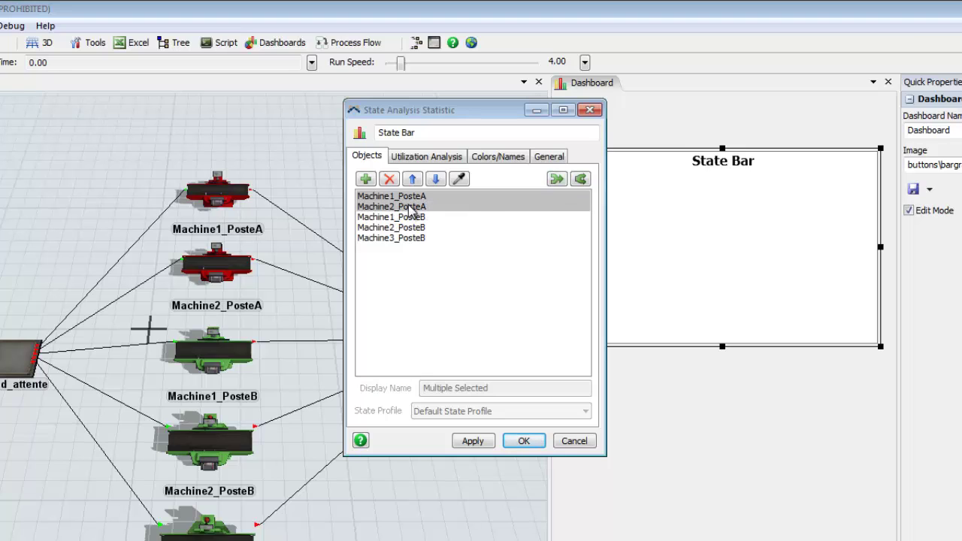
{"action": "left_click", "coordinate": [557, 178]}
{"action": "left_click_drag", "start_coordinate": [493, 178], "coordinate": [412, 178]}
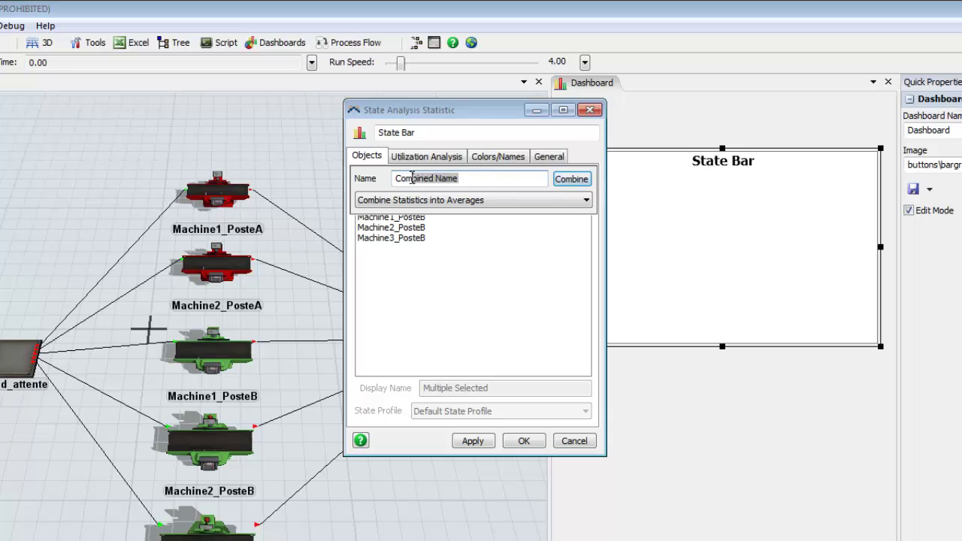
{"action": "left_click_drag", "start_coordinate": [479, 180], "coordinate": [387, 182]}
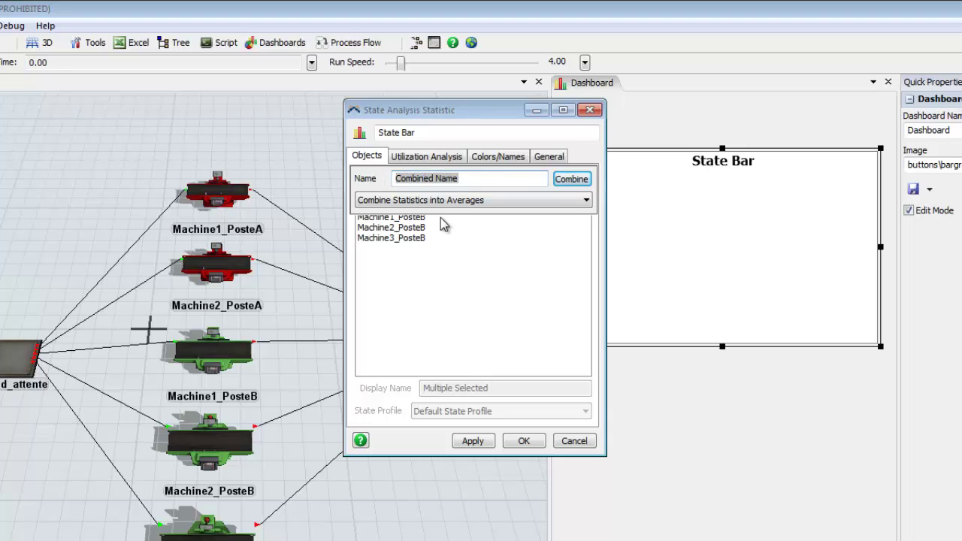
{"action": "type", "text": "Poste A"}
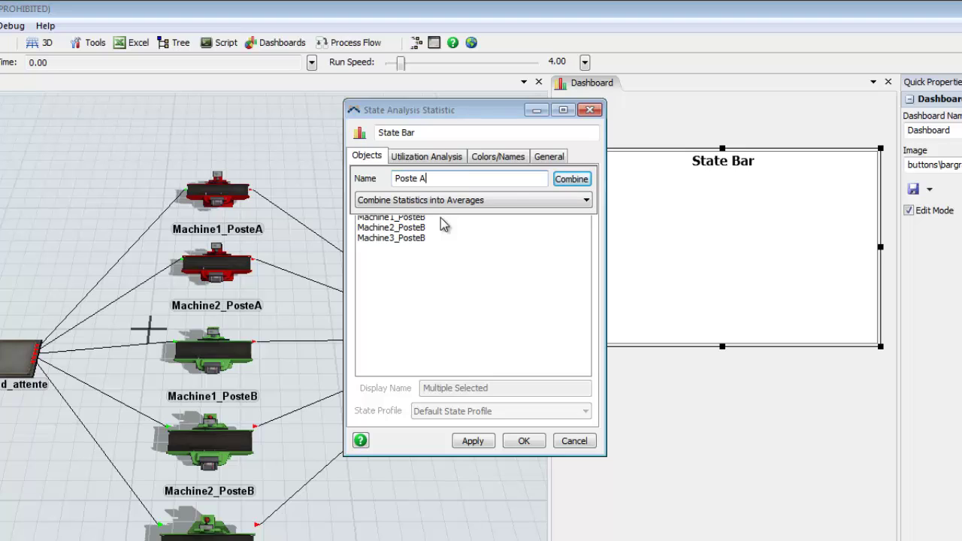
{"action": "left_click", "coordinate": [577, 181]}
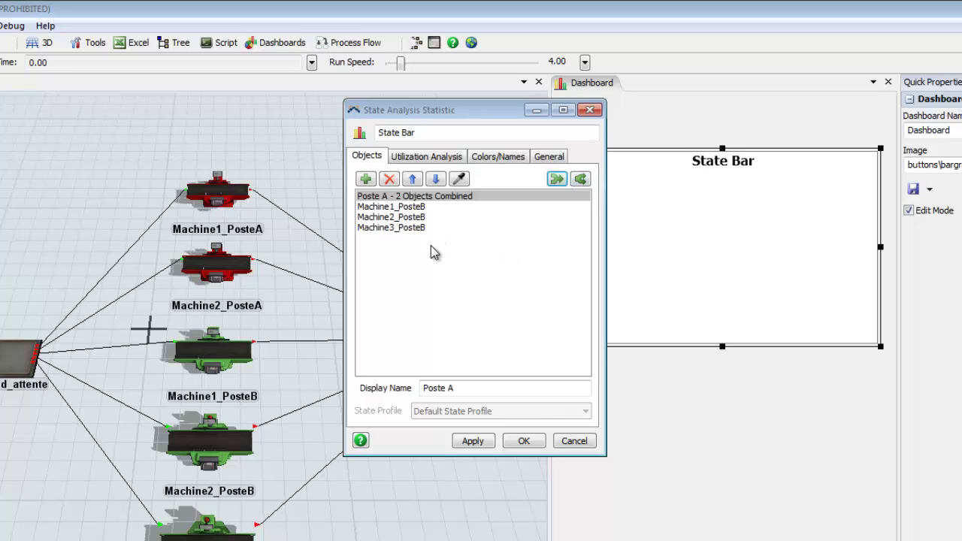
Combine the statistics of Machine1_PosteB, Machine2_PosteB and Machine3_PosteB into averages under the name Poste B.
{"action": "left_click_drag", "start_coordinate": [426, 206], "coordinate": [436, 229]}
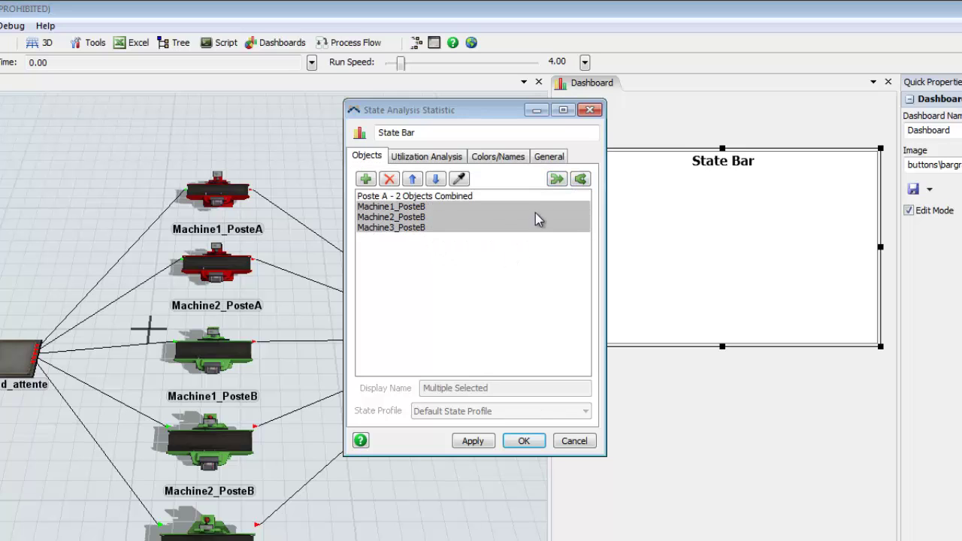
{"action": "left_click", "coordinate": [557, 180]}
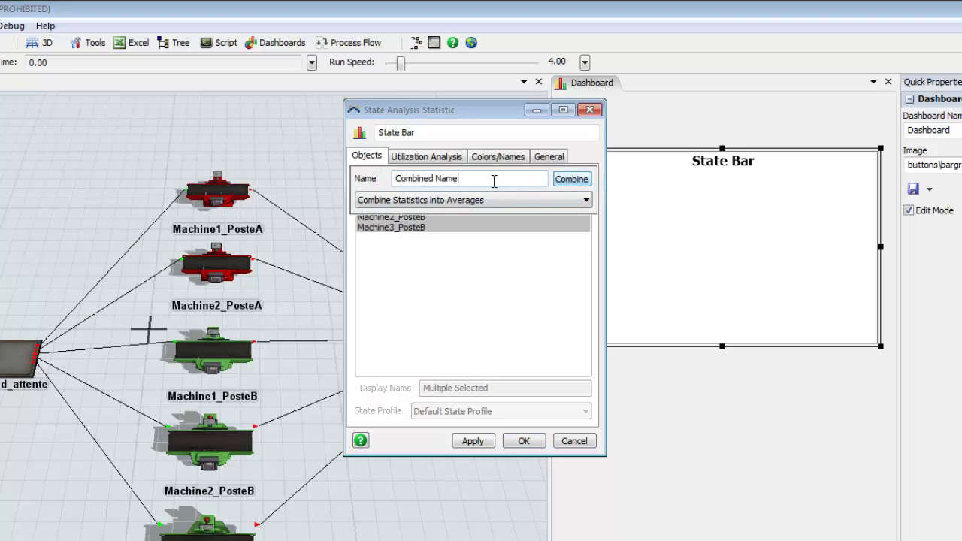
{"action": "type", "text": "Poste B"}
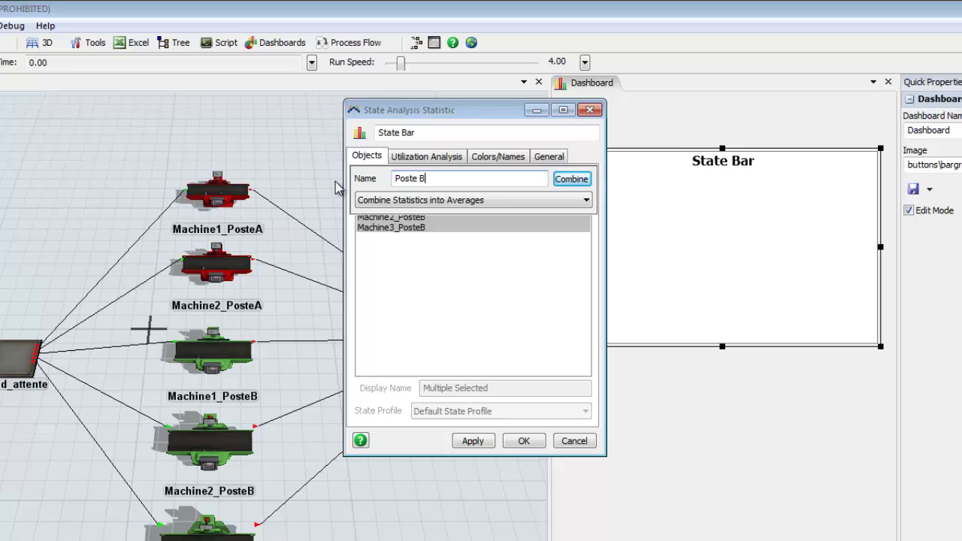
{"action": "left_click", "coordinate": [572, 179]}
{"action": "left_click", "coordinate": [496, 254]}
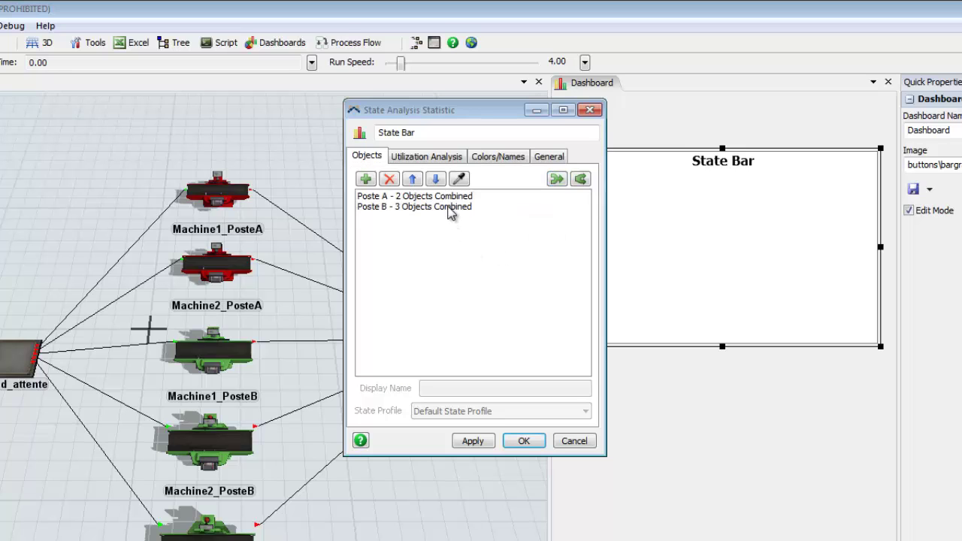
Check the two combined entries, accept the State Bar settings, and slightly reduce the chart's height.
{"action": "left_click", "coordinate": [445, 197]}
{"action": "left_click", "coordinate": [450, 206]}
{"action": "left_click", "coordinate": [456, 197]}
{"action": "left_click", "coordinate": [464, 206]}
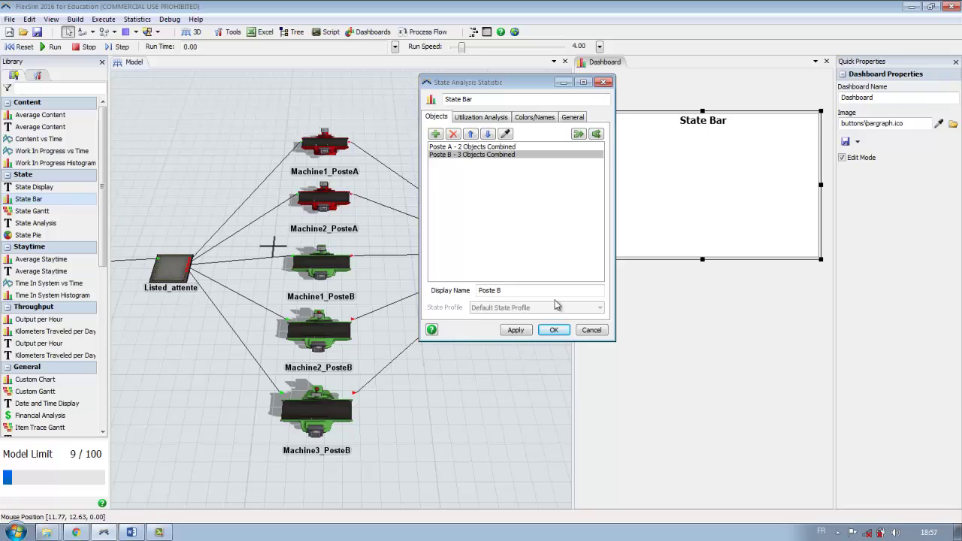
{"action": "left_click", "coordinate": [516, 333]}
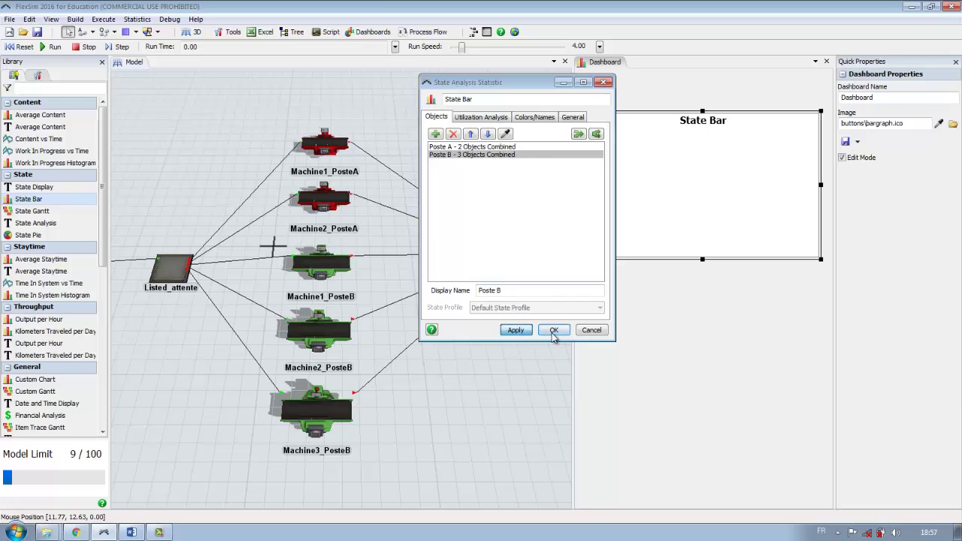
{"action": "left_click", "coordinate": [555, 331]}
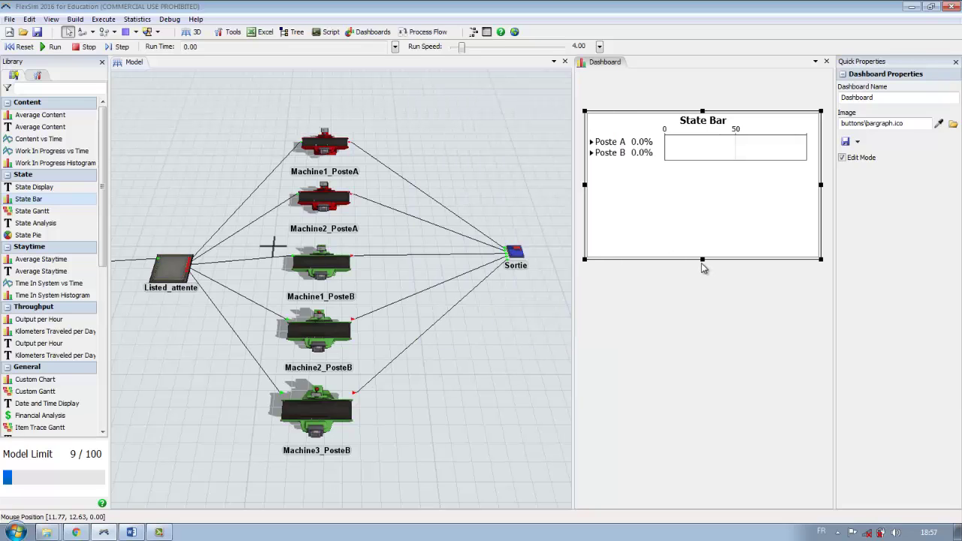
{"action": "left_click_drag", "start_coordinate": [702, 260], "coordinate": [705, 250]}
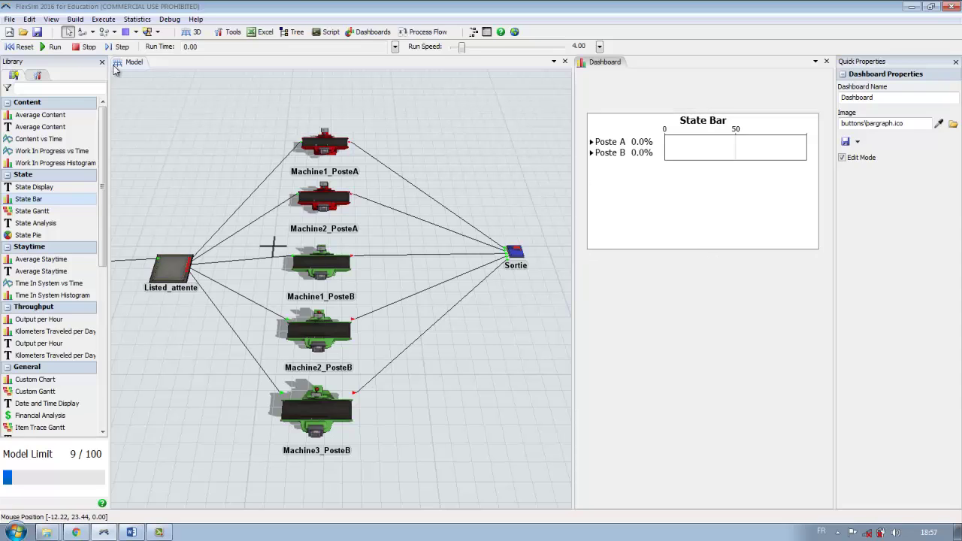
Reset and run the simulation, and expand Poste A and Poste B in the State Bar chart to show each machine.
{"action": "left_click", "coordinate": [21, 46]}
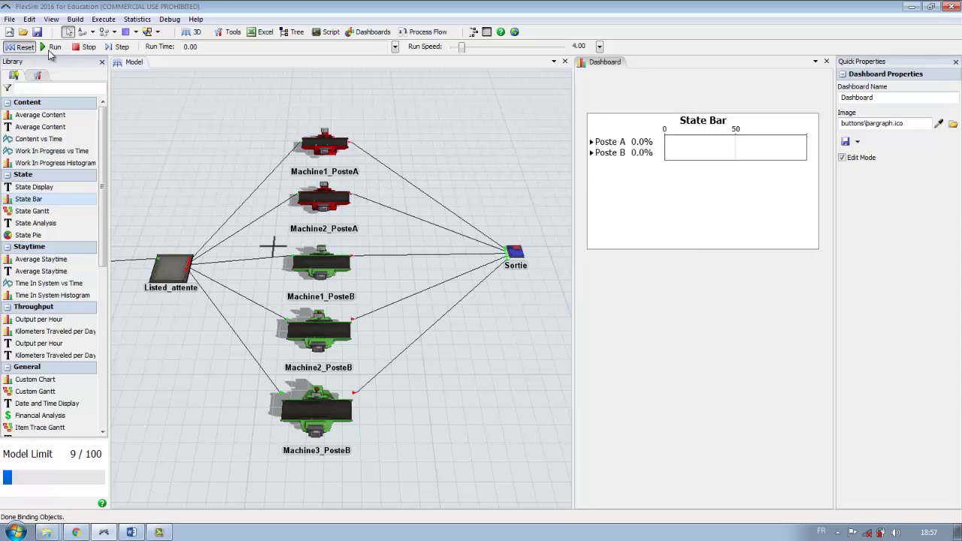
{"action": "left_click", "coordinate": [51, 48]}
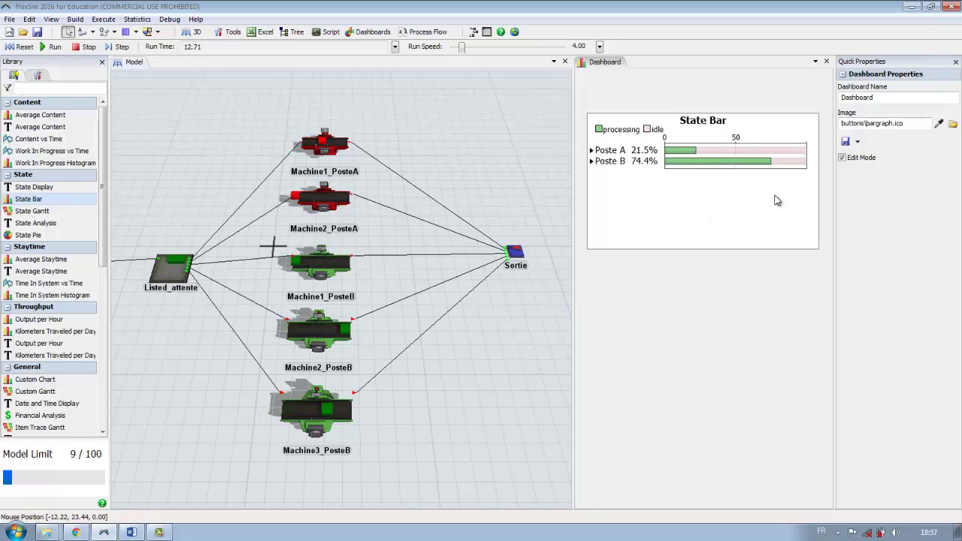
{"action": "mouse_move", "coordinate": [696, 152]}
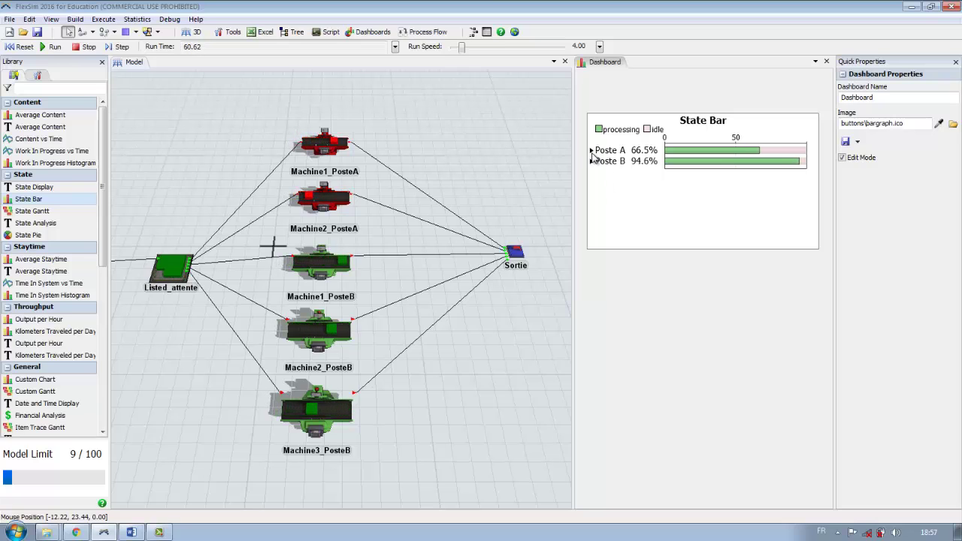
{"action": "left_click", "coordinate": [592, 151]}
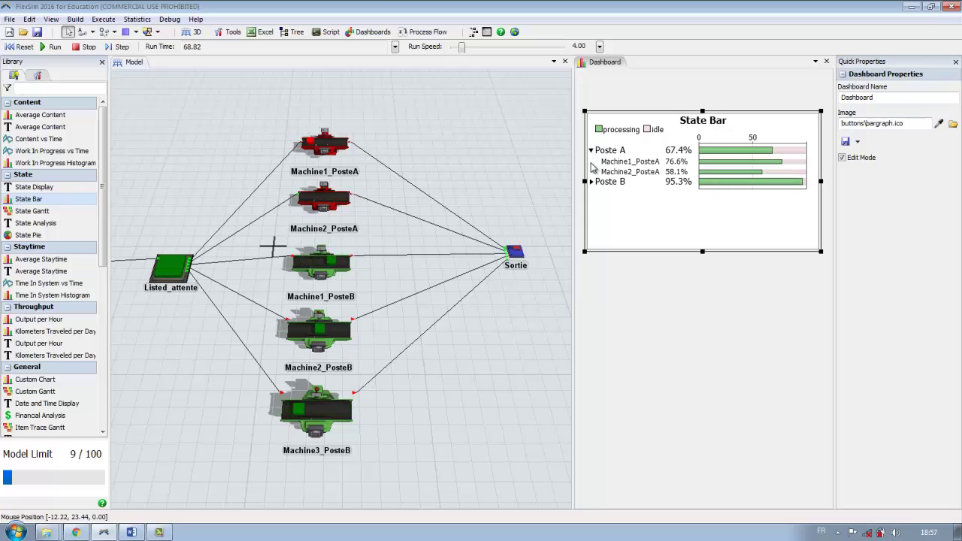
{"action": "left_click", "coordinate": [591, 182]}
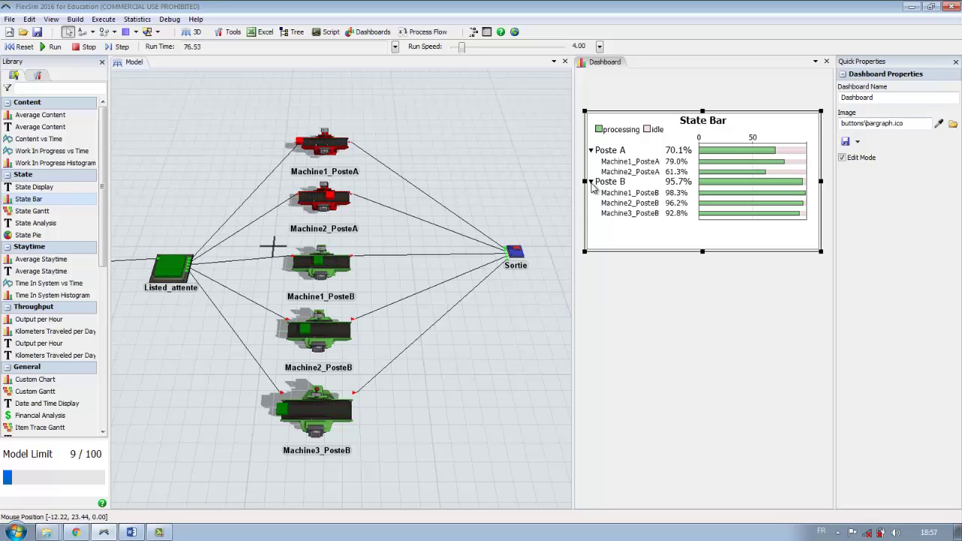